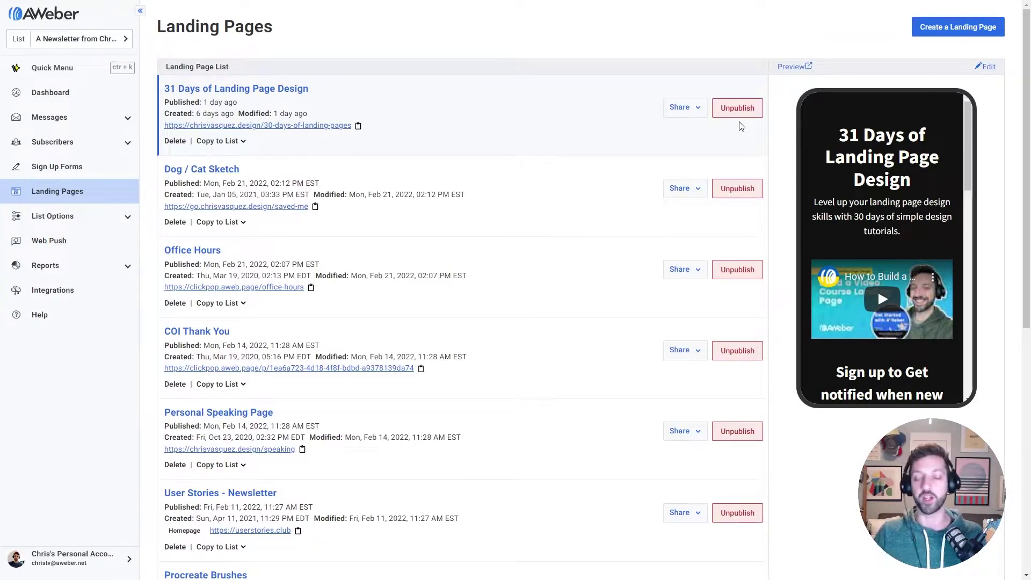
Create a landing page from the Newsletter Sign Up template, found by searching the templates for "news".
left_click(961, 32)
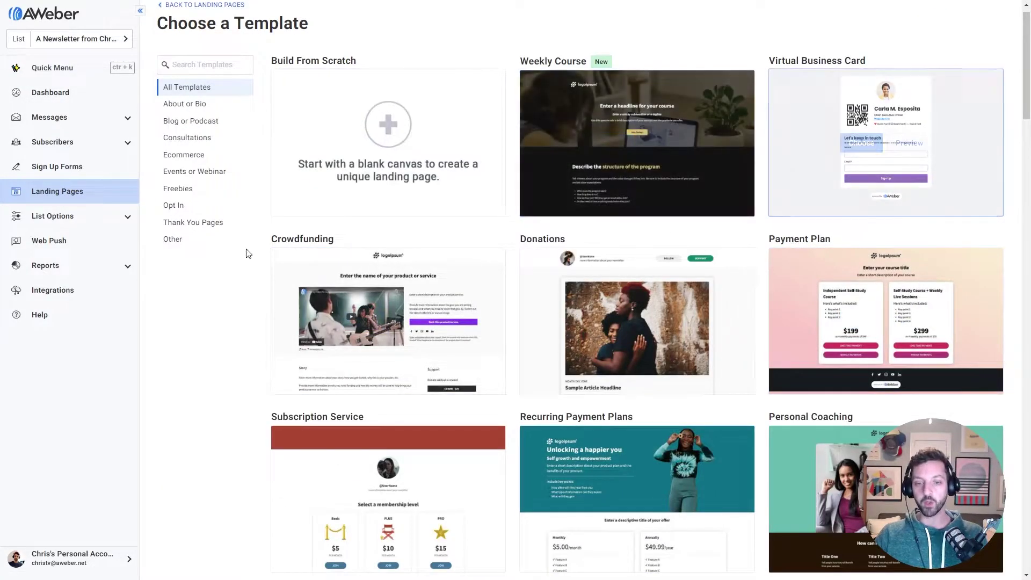
left_click(205, 73)
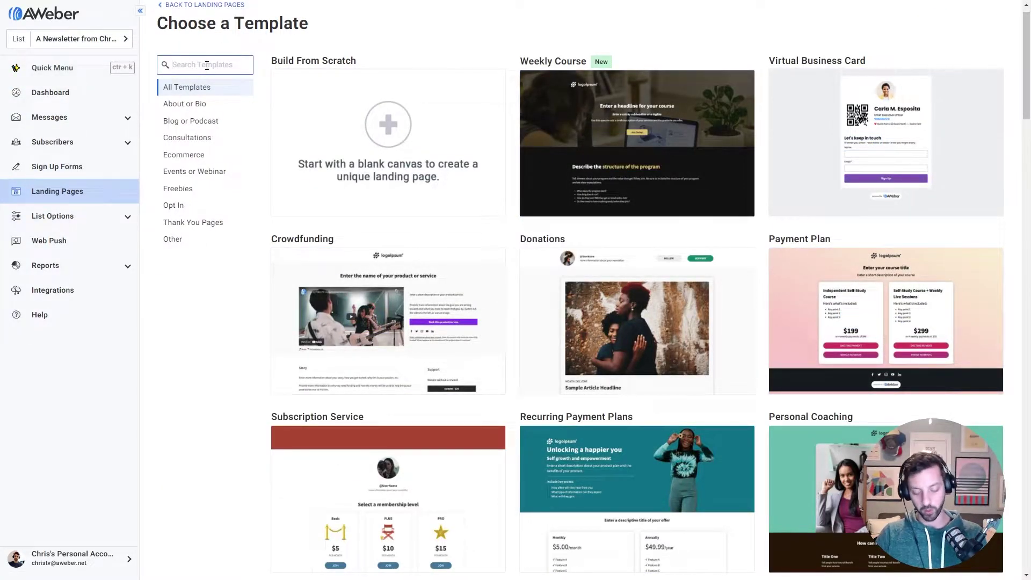
type("news")
mouse_move(332, 146)
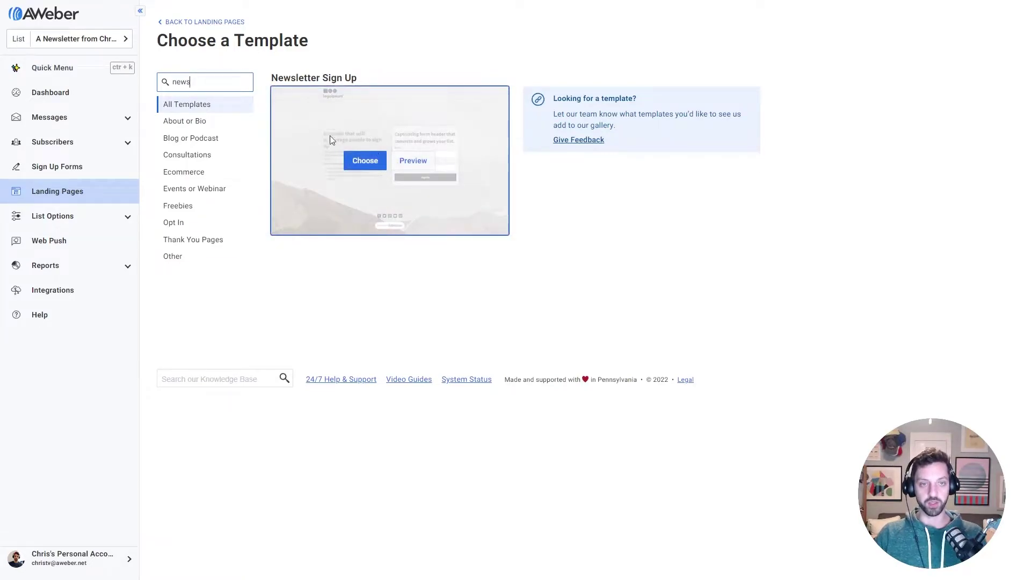
left_click(362, 170)
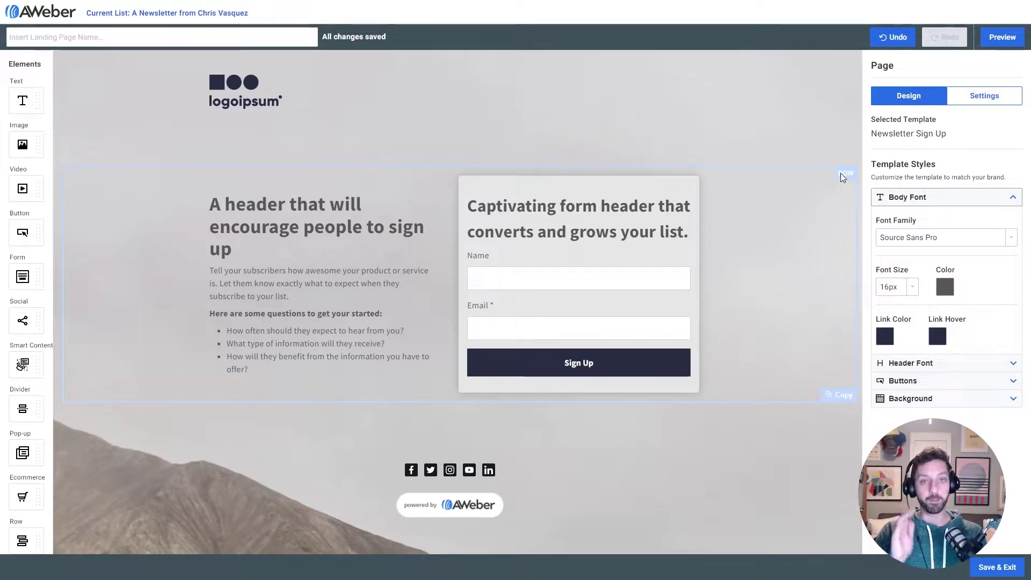
Remove the page's background image and set the background color to blue #1184F0.
left_click(947, 404)
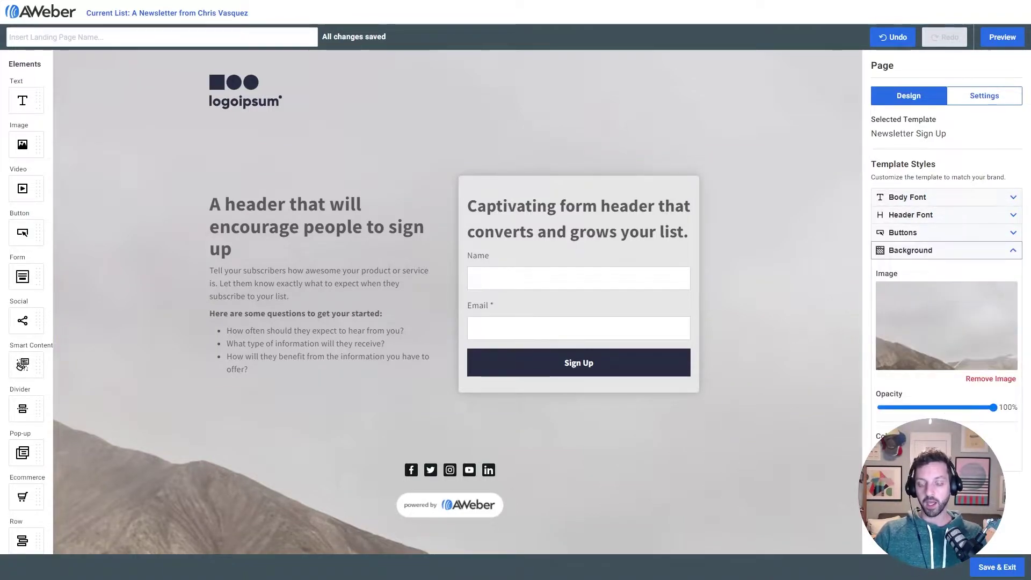
left_click(1008, 379)
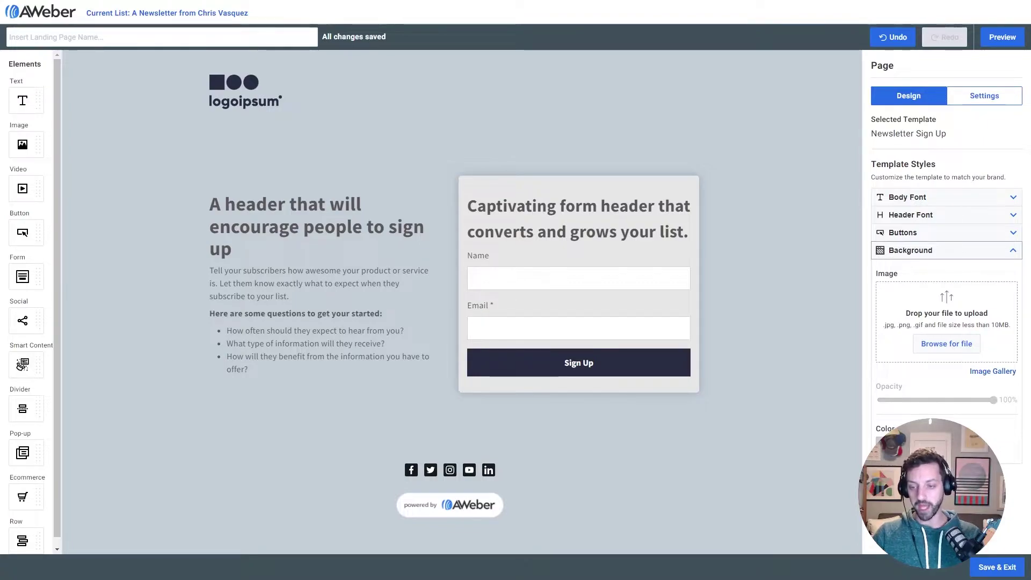
left_click(946, 418)
left_click_drag(944, 412, 957, 395)
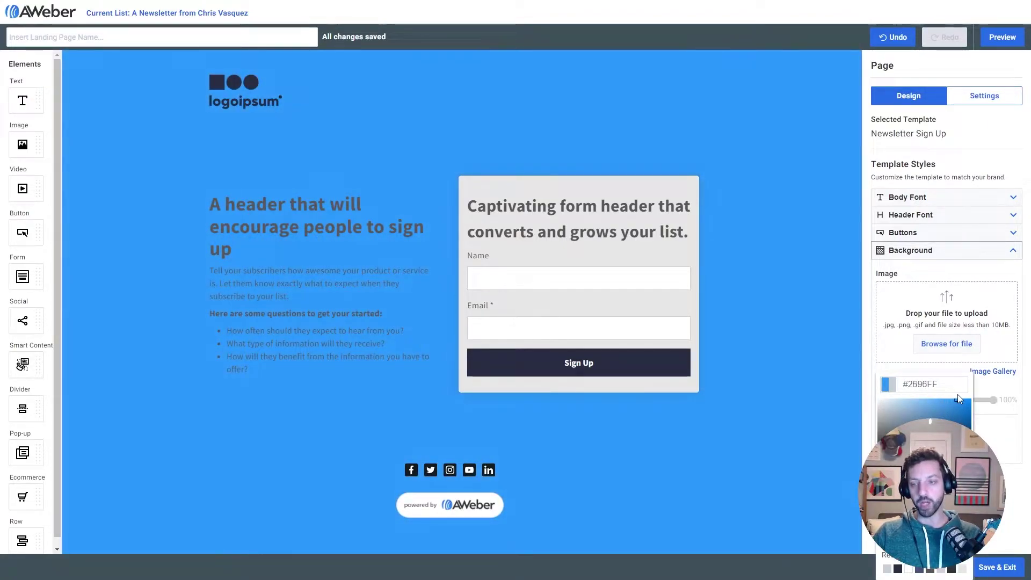
left_click_drag(958, 394, 966, 402)
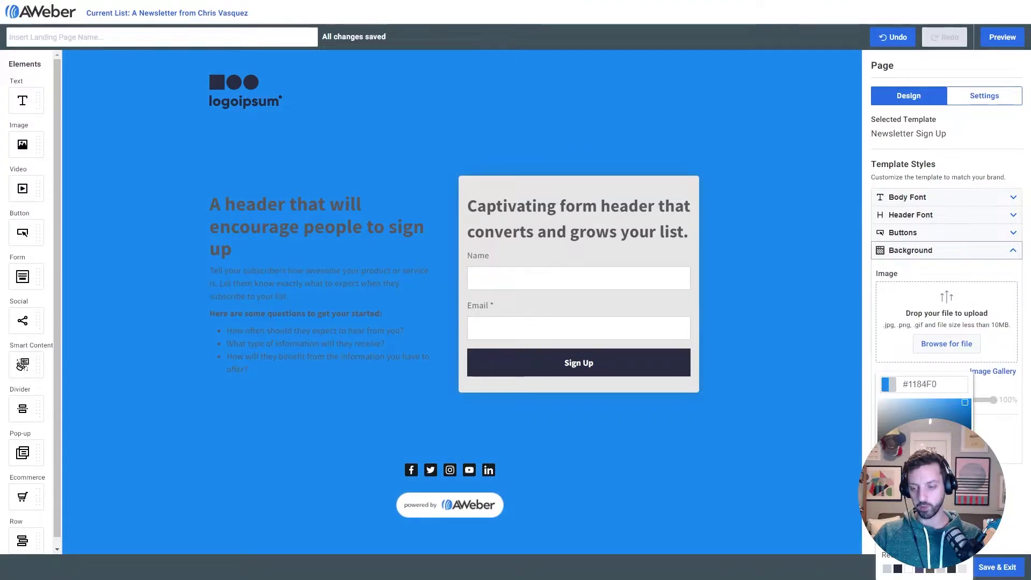
left_click(1009, 461)
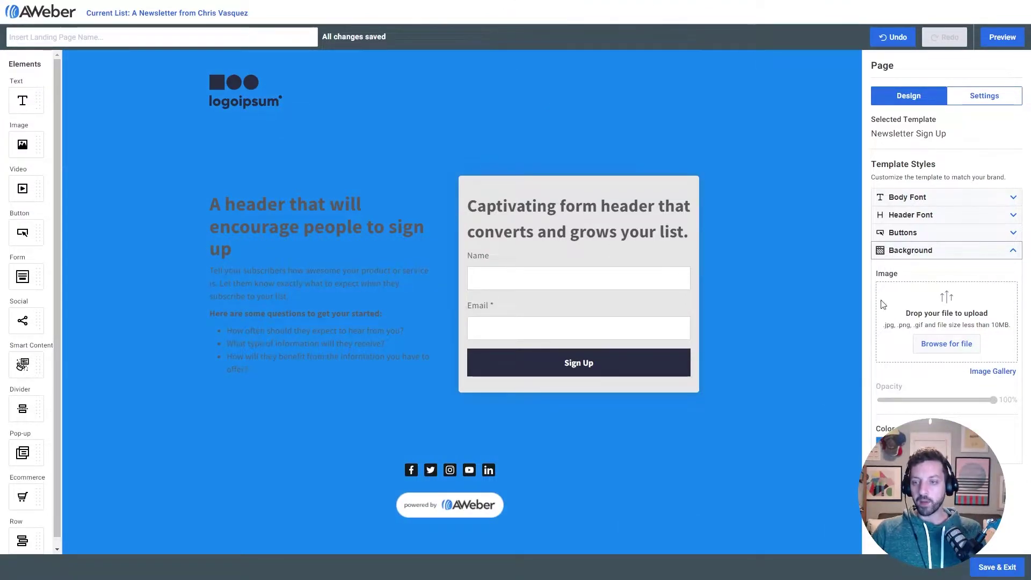
left_click(939, 256)
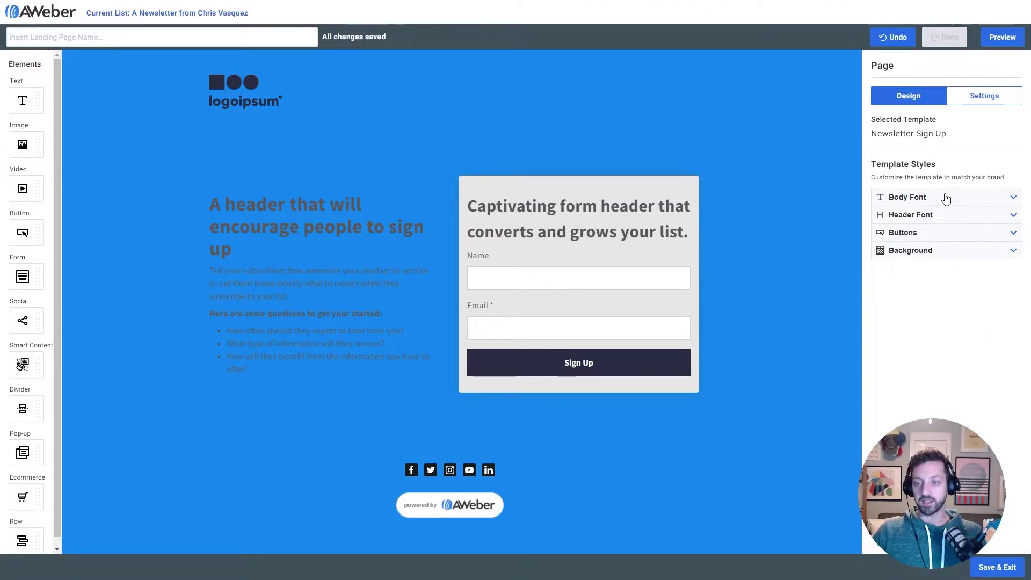
Set the template's body font color to white #FFFFFF and its size to 20px.
left_click(951, 199)
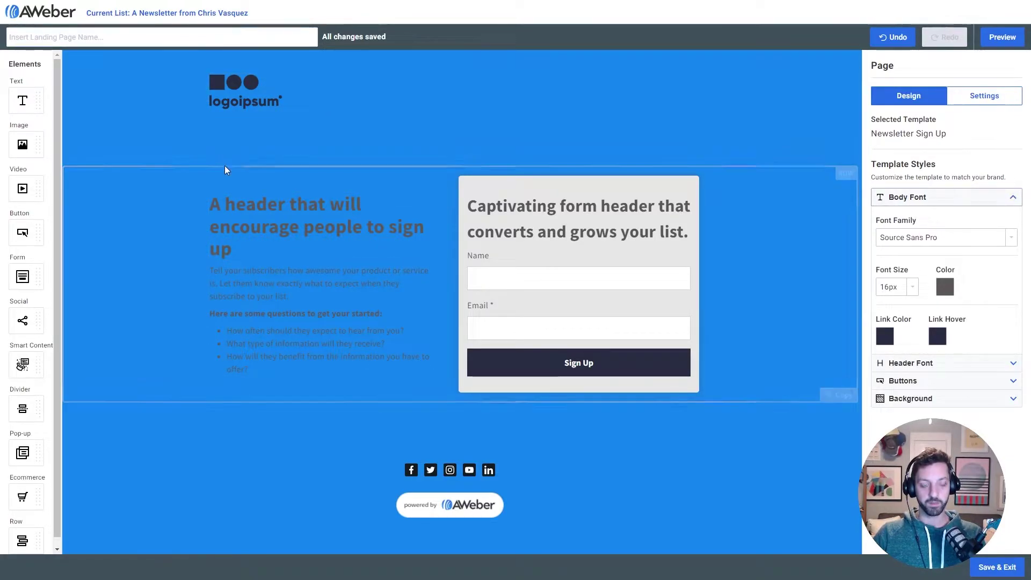
left_click(945, 287)
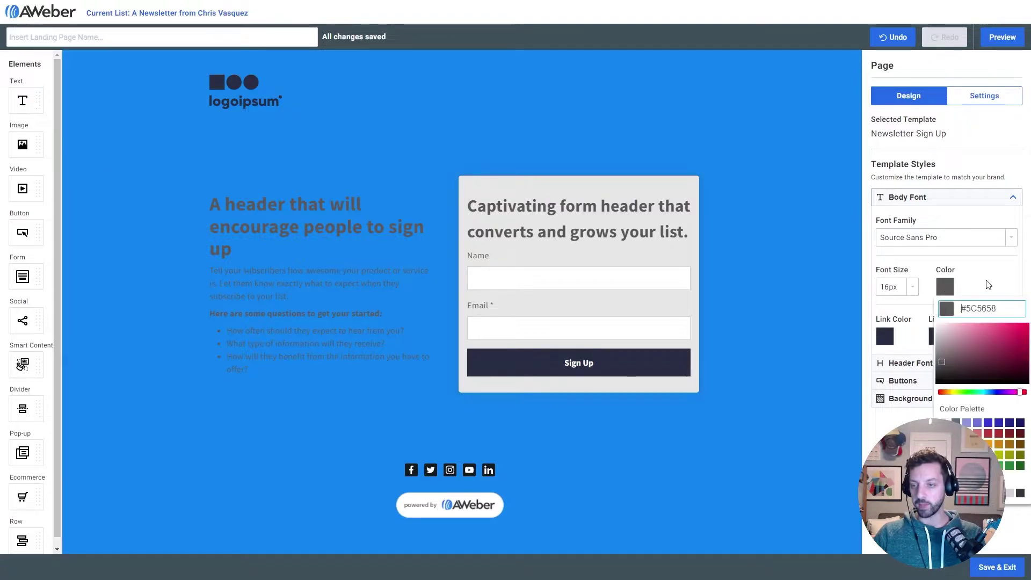
left_click(945, 423)
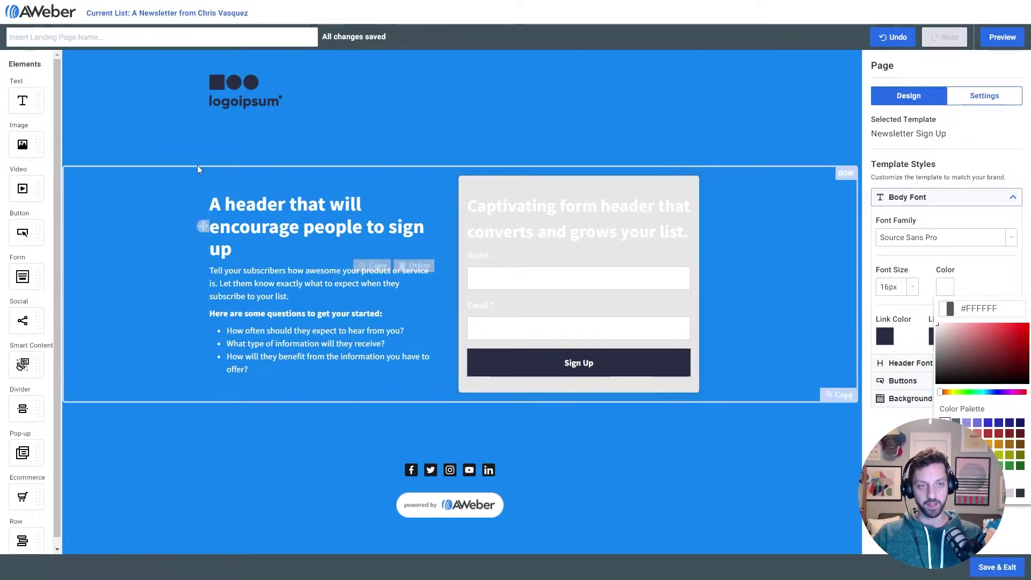
left_click(1011, 272)
left_click(897, 292)
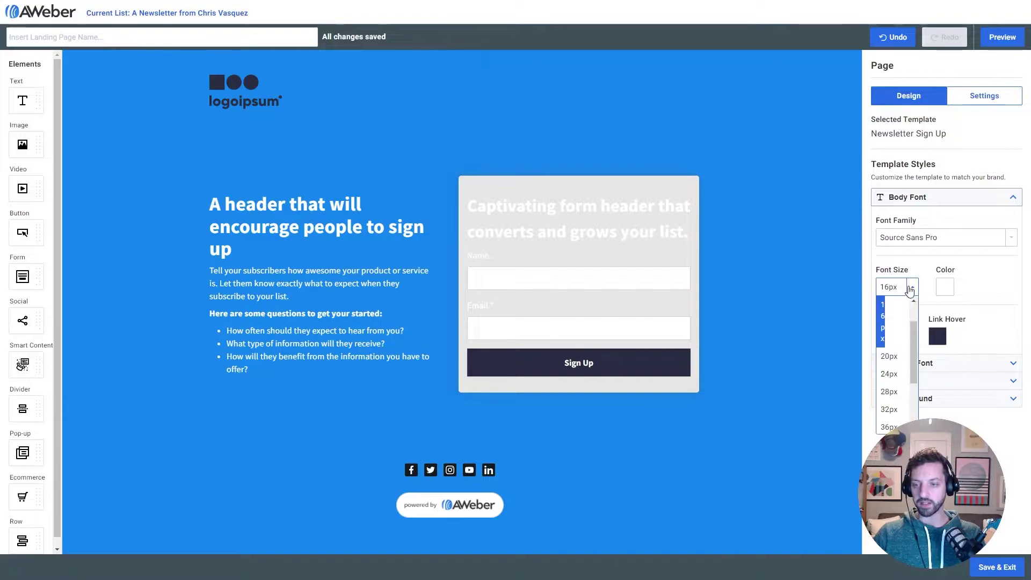
left_click(897, 315)
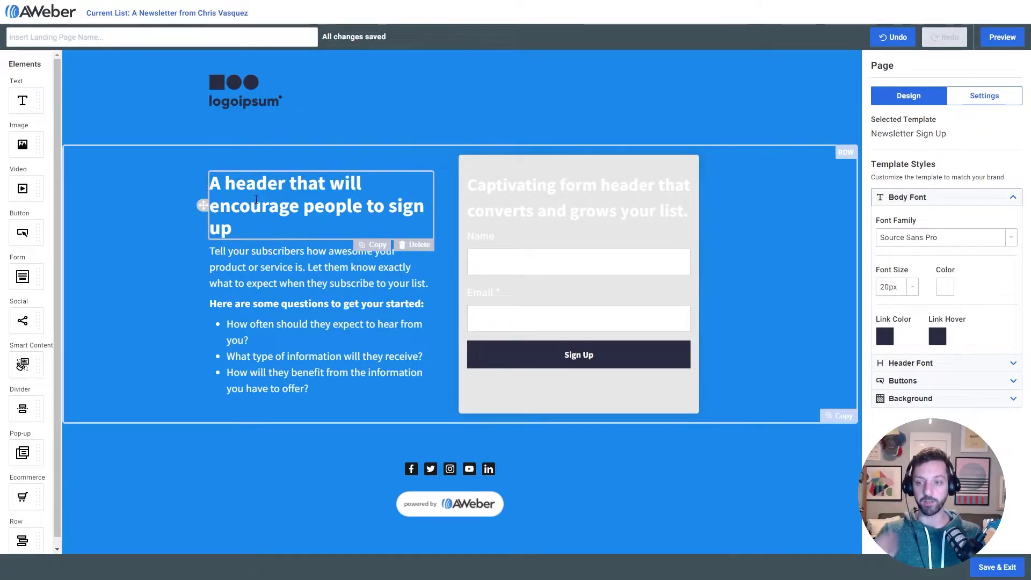
Set the template's header font family to Playfair Display.
left_click(932, 363)
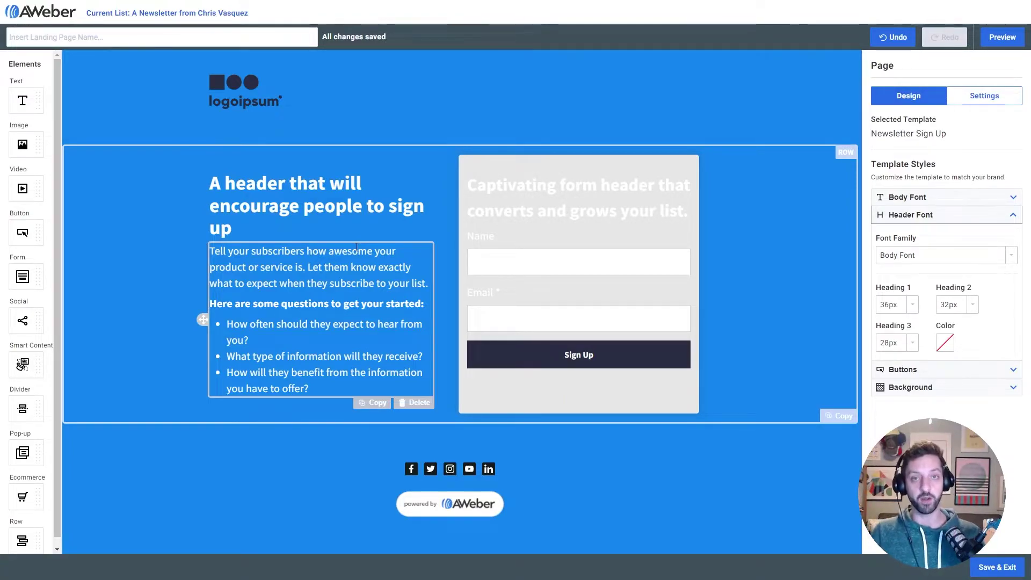
left_click(961, 255)
scroll(958, 301, "down", 5)
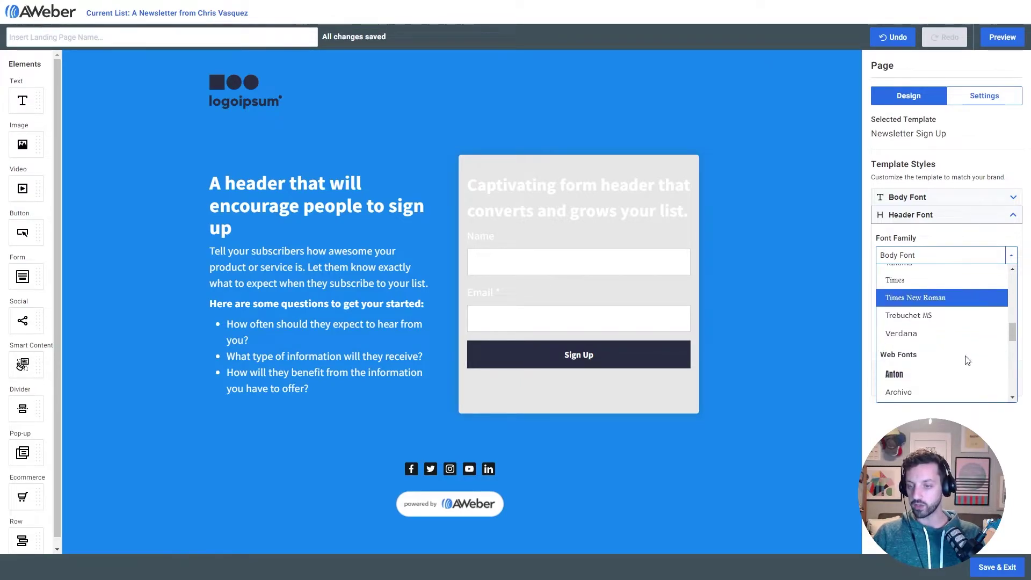
scroll(967, 360, "down", 5)
scroll(967, 360, "down", 4)
scroll(953, 344, "up", 3)
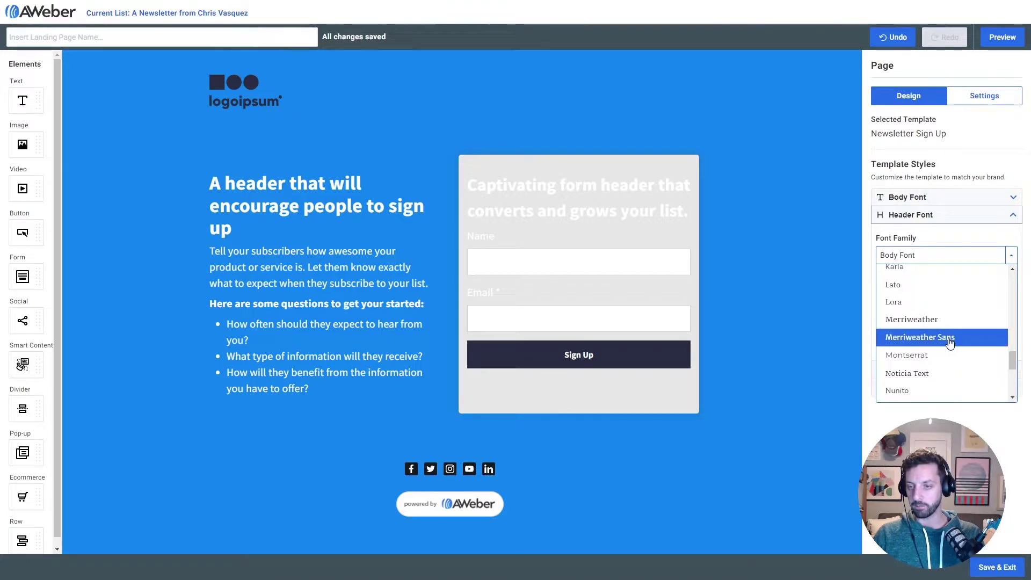
scroll(951, 344, "up", 3)
scroll(956, 342, "down", 6)
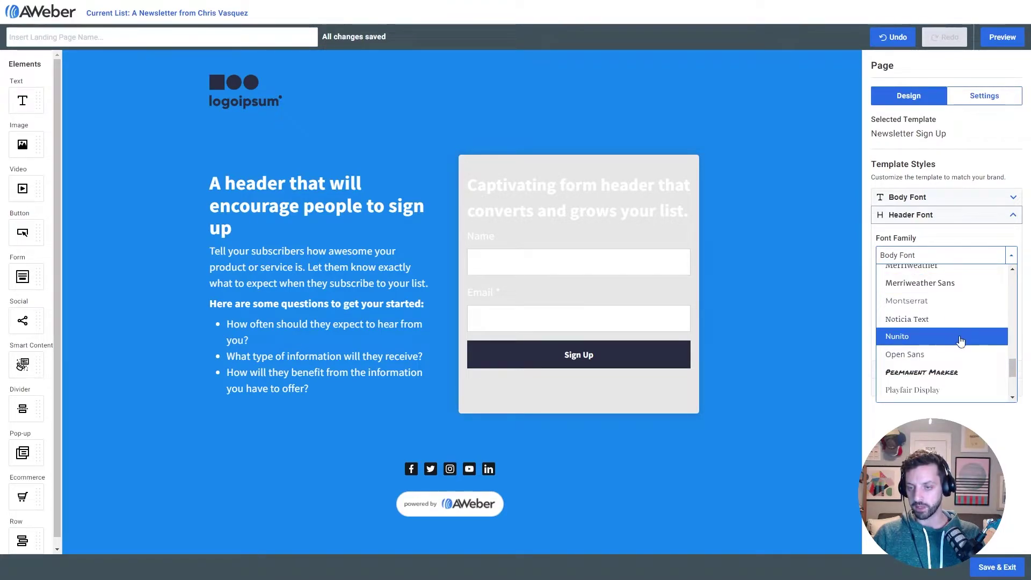
scroll(961, 339, "down", 2)
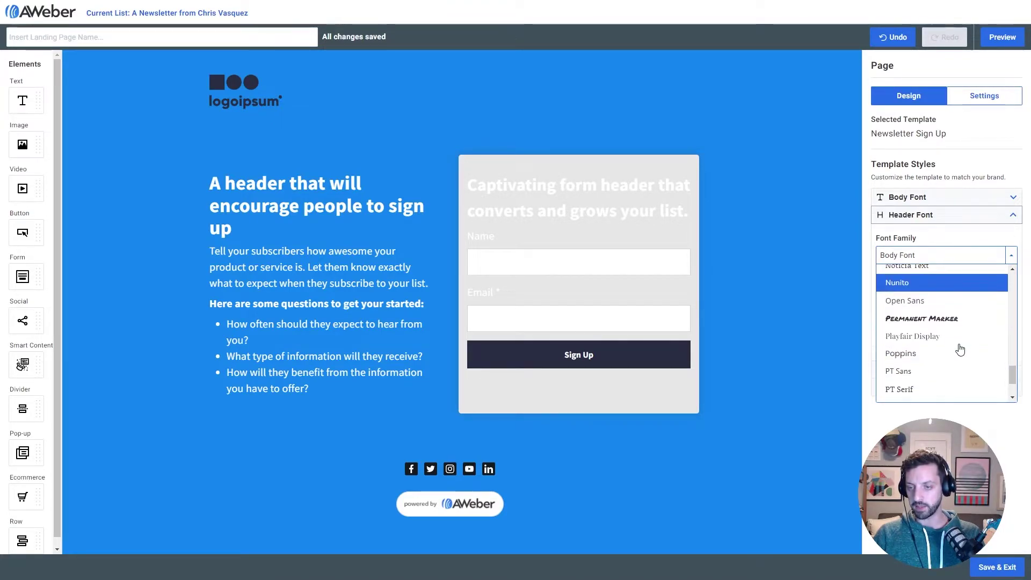
left_click(928, 337)
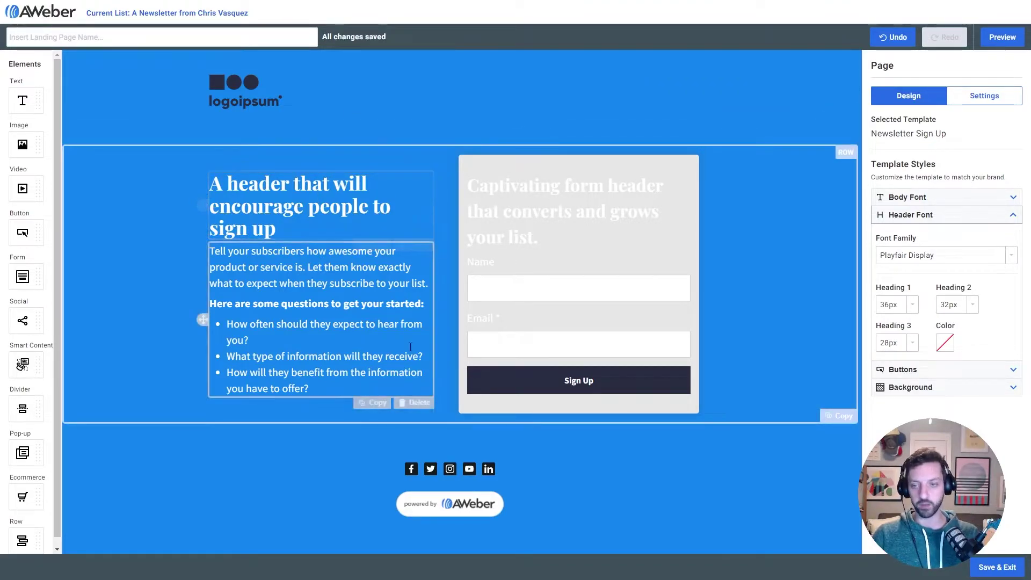
Set the header font sizes to 28px for Heading 1 and 24px for Heading 2.
left_click(912, 305)
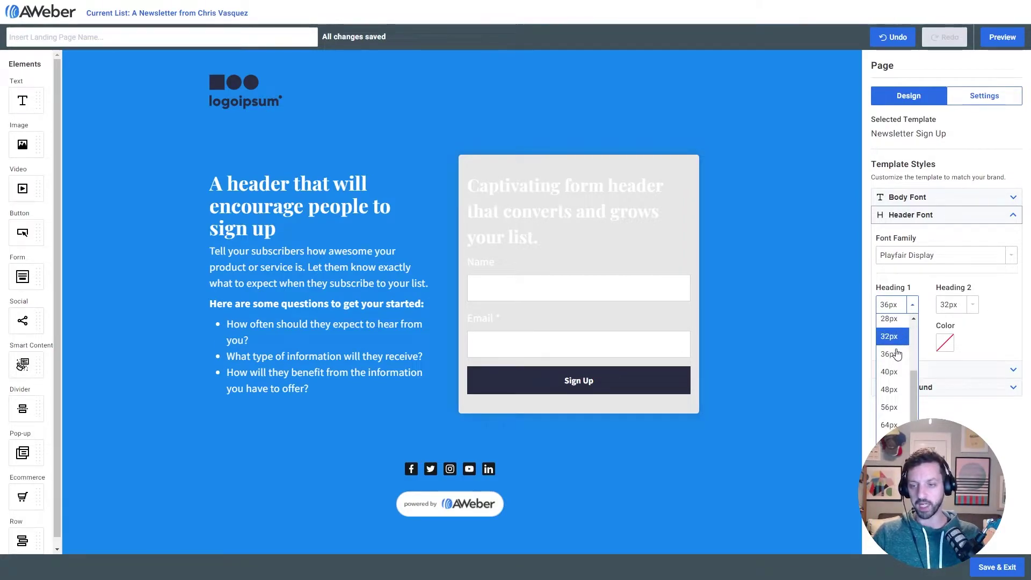
scroll(897, 353, "up", 2)
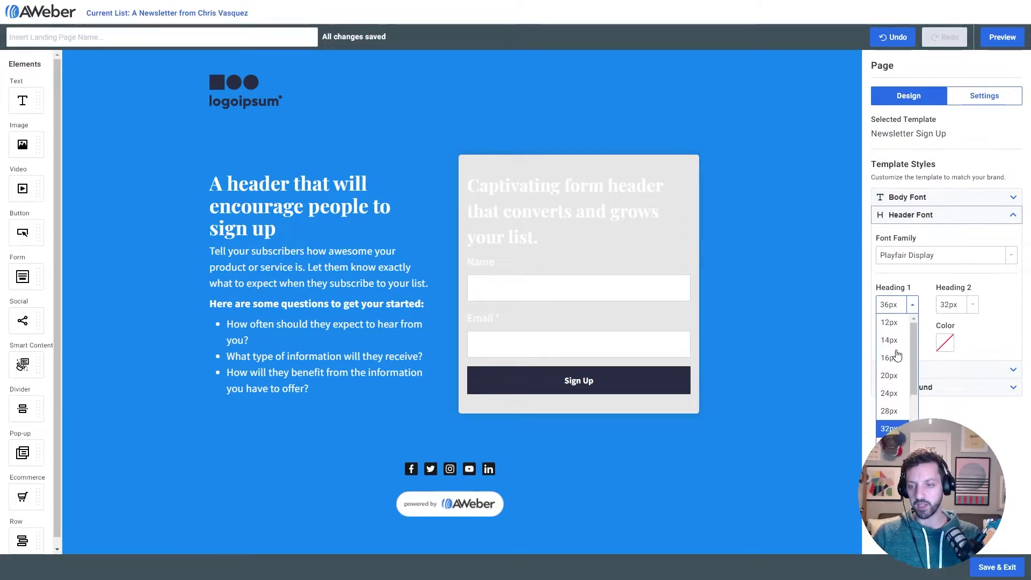
left_click(889, 393)
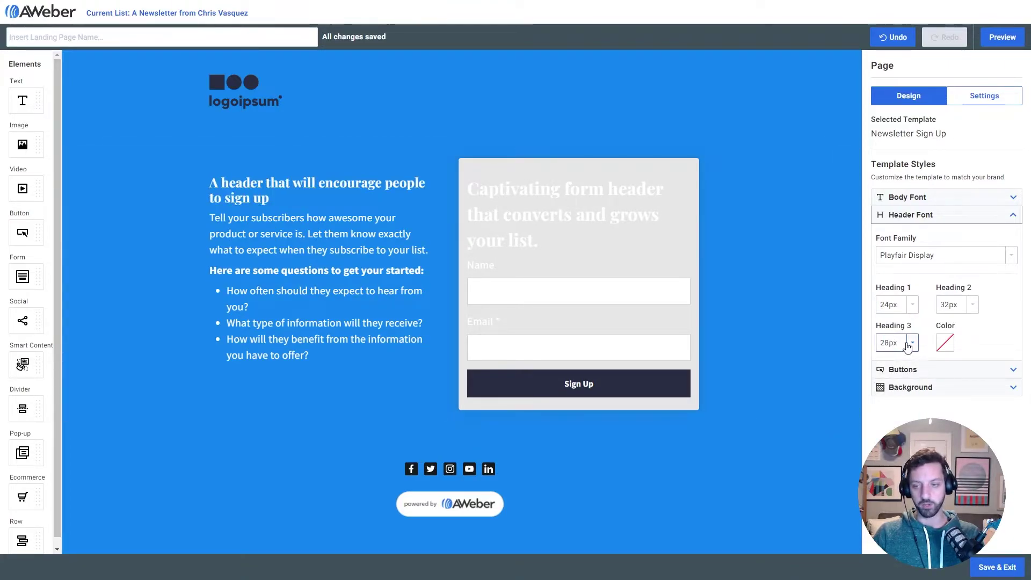
left_click(912, 305)
left_click(903, 341)
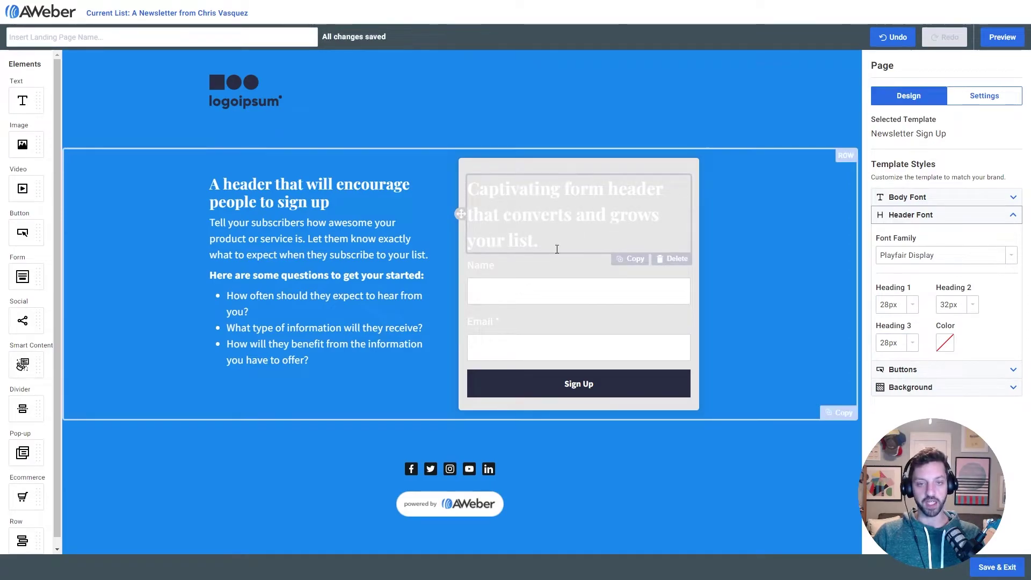
left_click(959, 305)
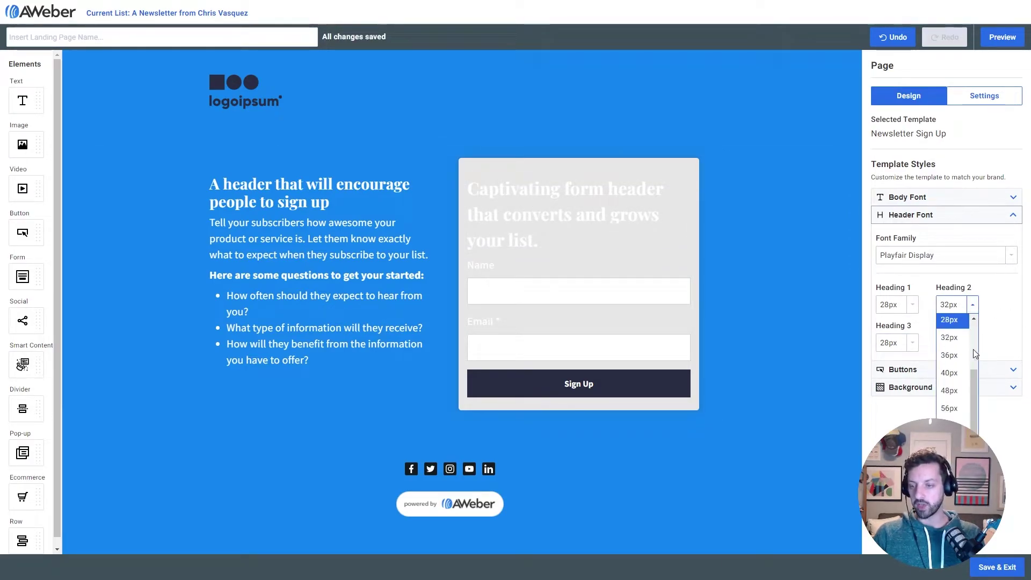
scroll(949, 344, "up", 2)
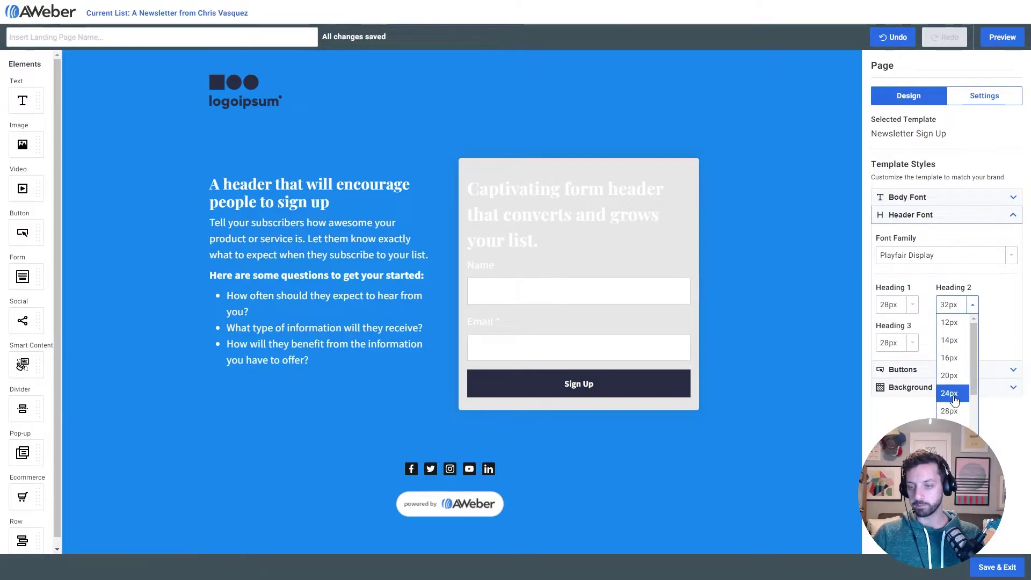
left_click(955, 400)
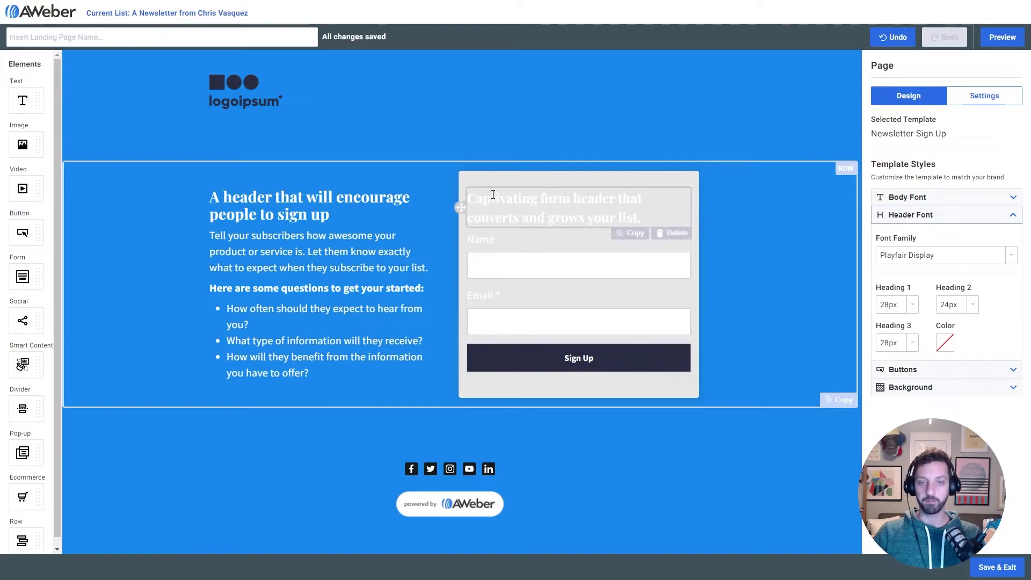
Change the text color of the "Captivating form header that converts and grows your list." heading to black.
left_click(468, 230)
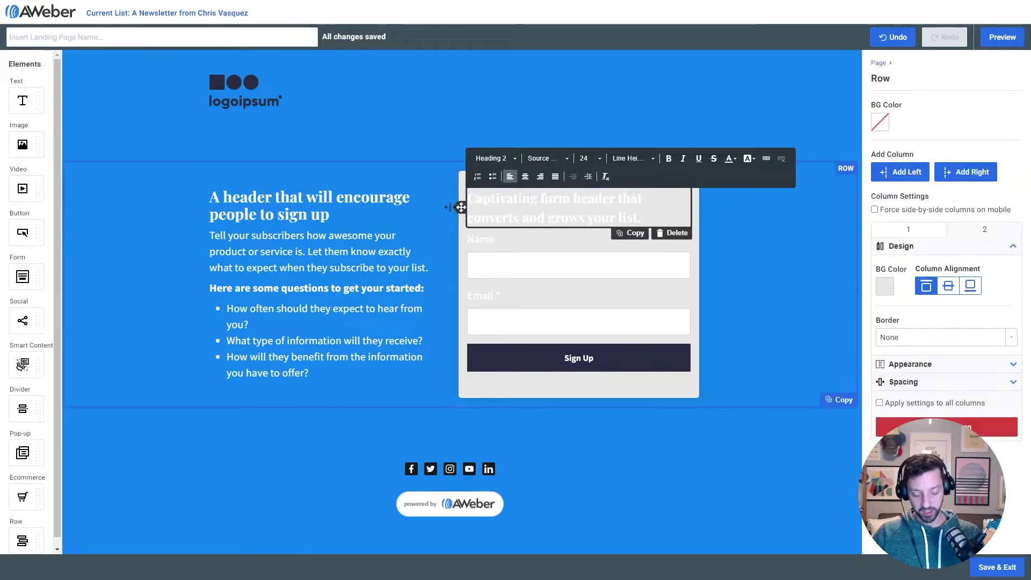
triple_click(490, 205)
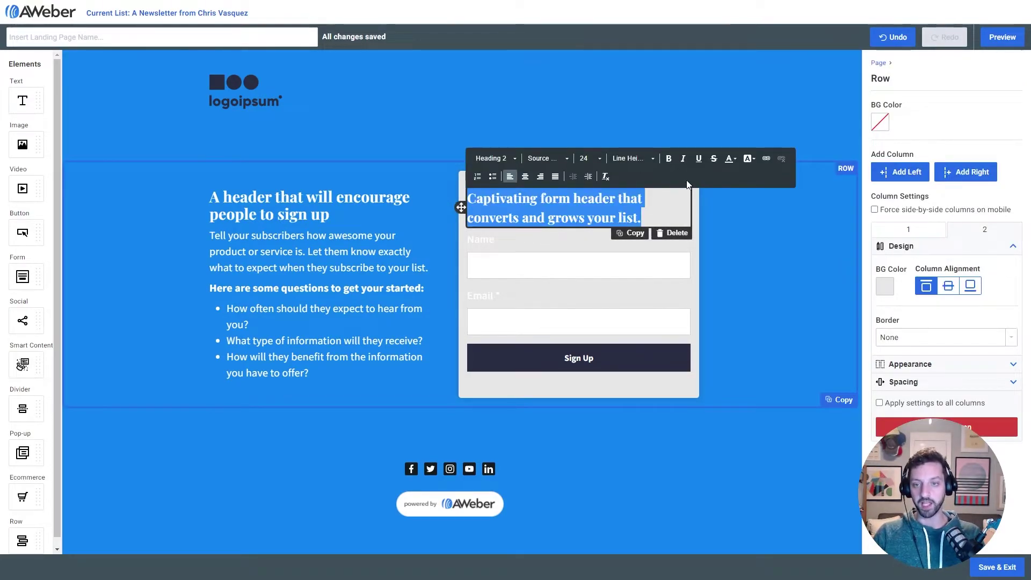
left_click(730, 159)
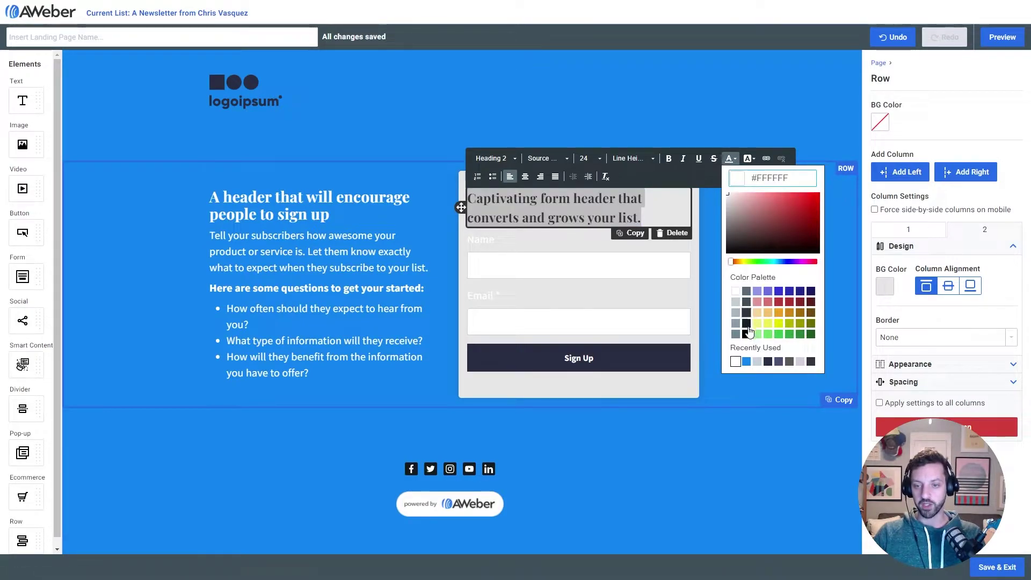
Set the sign-up form's label text color to black #000000 and return to the page-level settings.
left_click(475, 239)
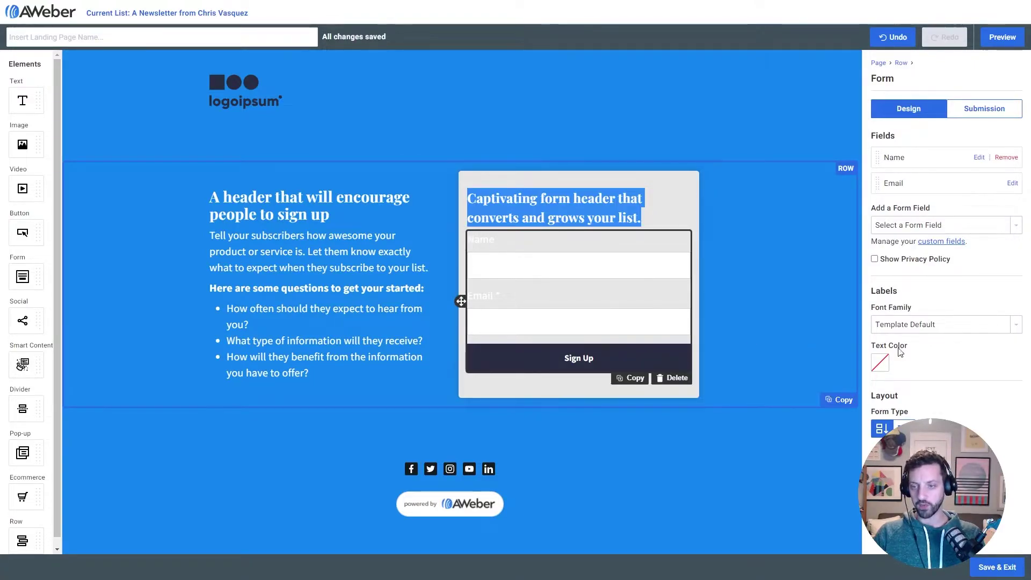
left_click(880, 363)
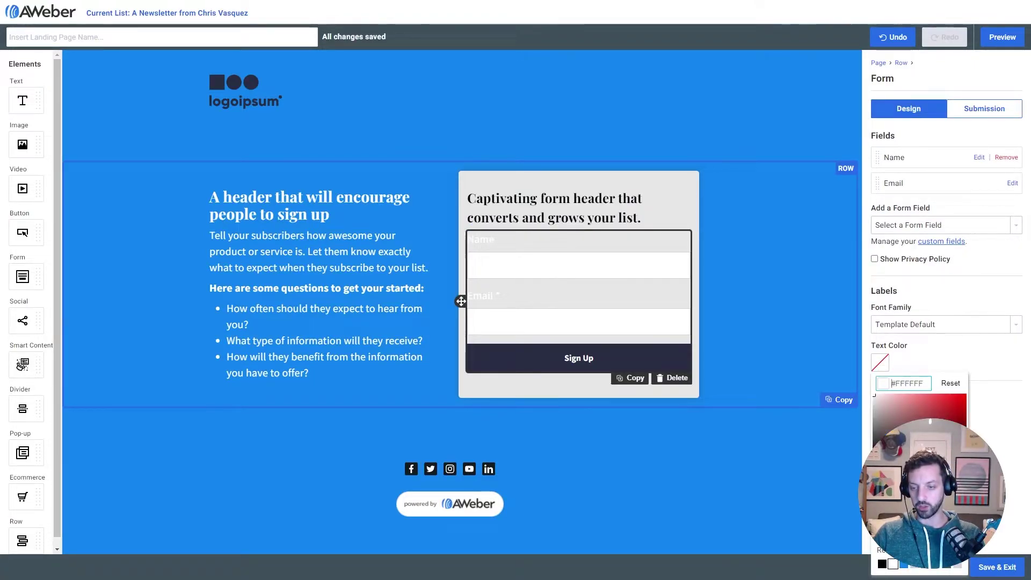
left_click(882, 565)
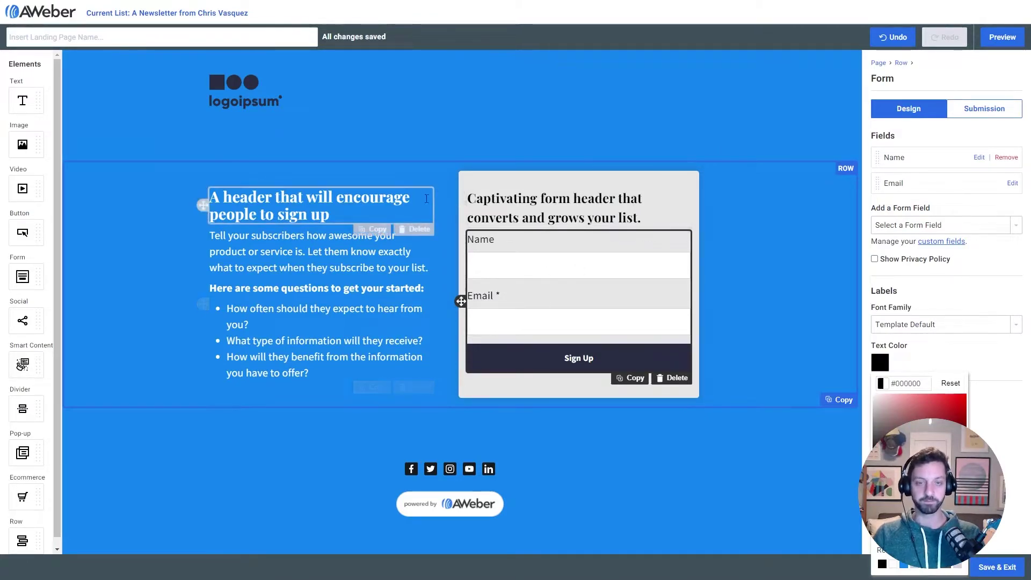
left_click(730, 204)
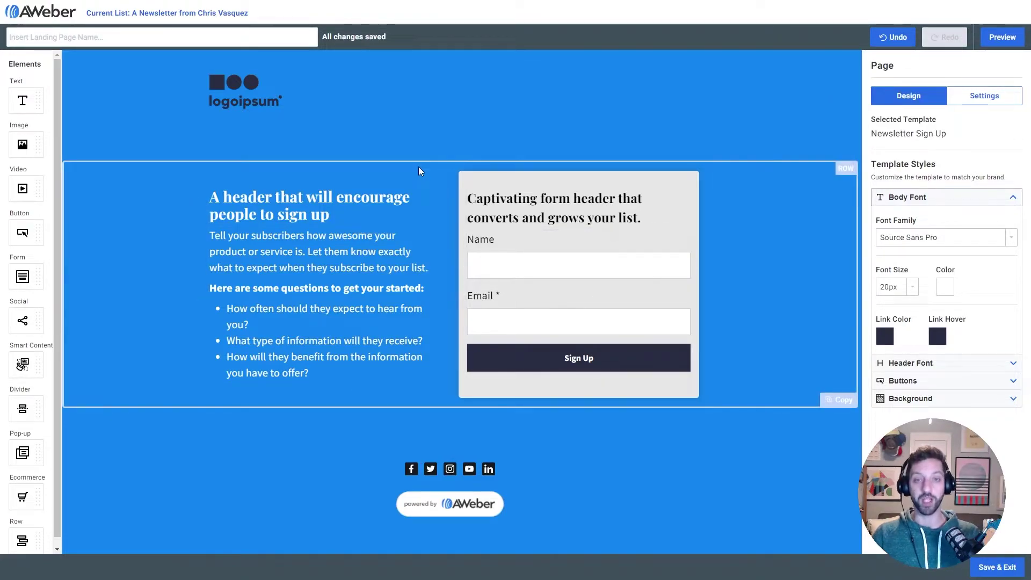
Set the background color of the row's second column, behind the sign-up form, to white #FFFFFF.
left_click(675, 181)
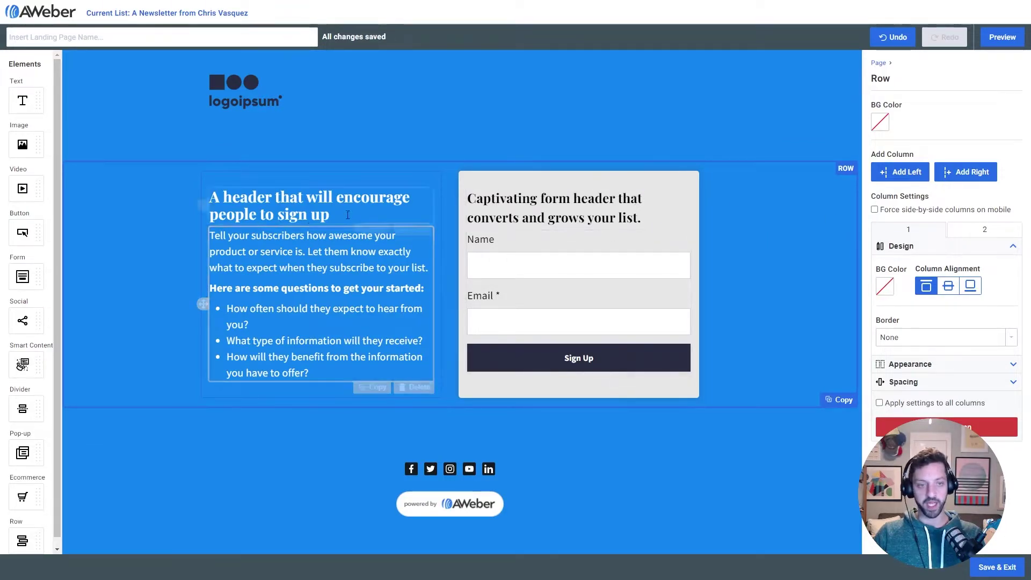
left_click(996, 232)
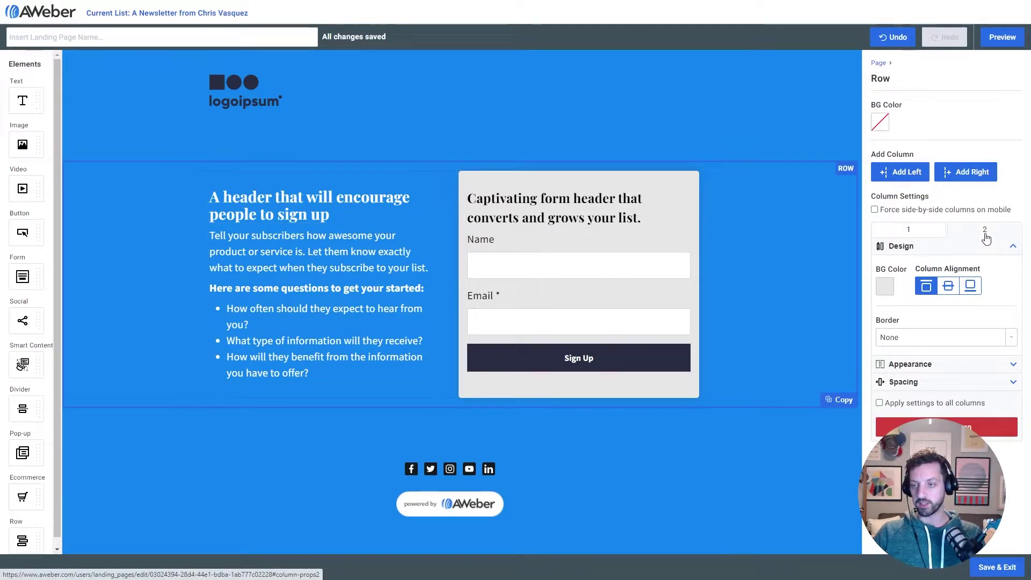
left_click(886, 287)
left_click(888, 419)
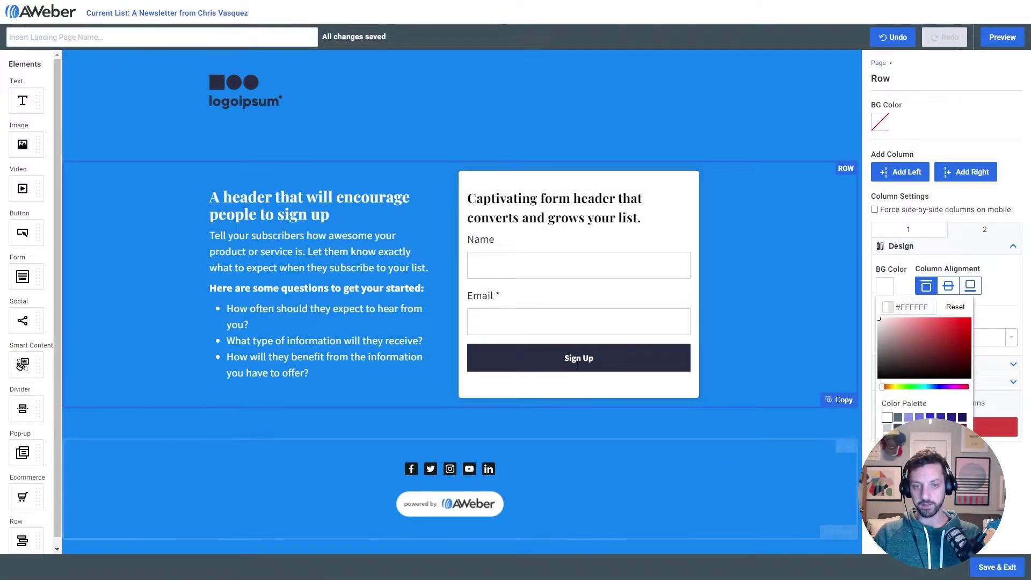
left_click(639, 180)
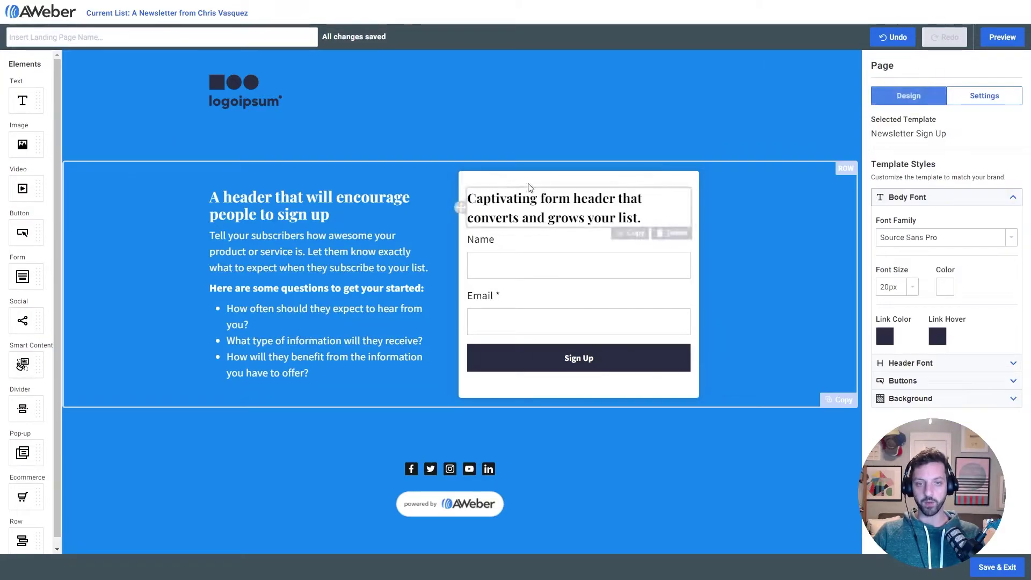
Set the sign-up form column's top padding to 12 px and return to the page-level settings.
left_click(645, 211)
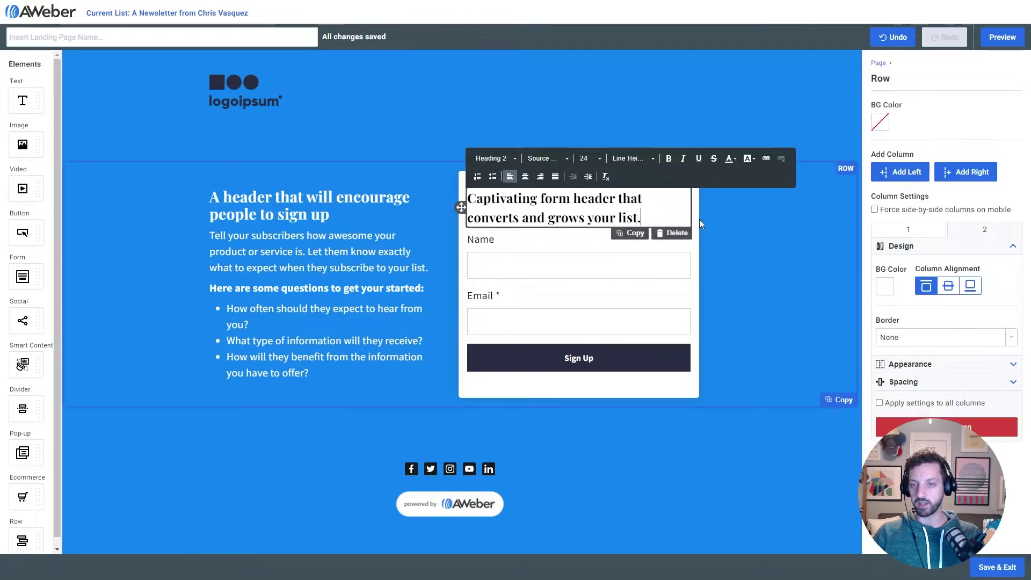
left_click(933, 382)
double_click(886, 352)
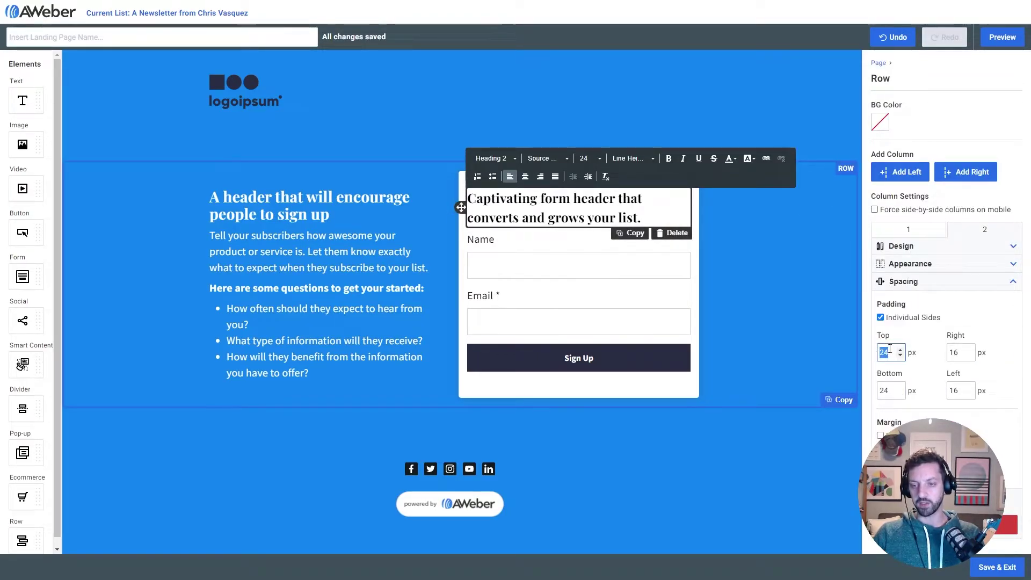
type("12")
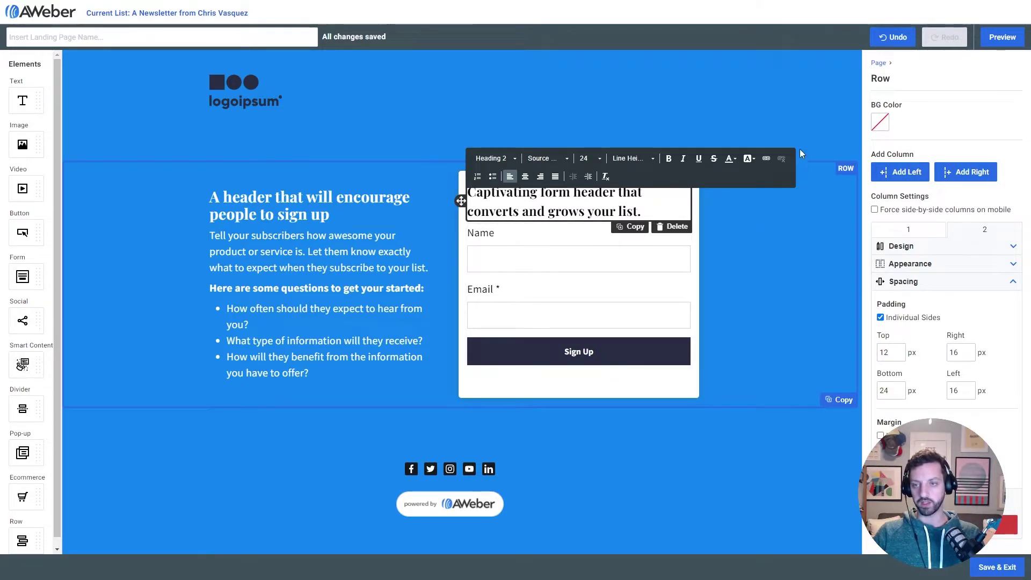
left_click(879, 64)
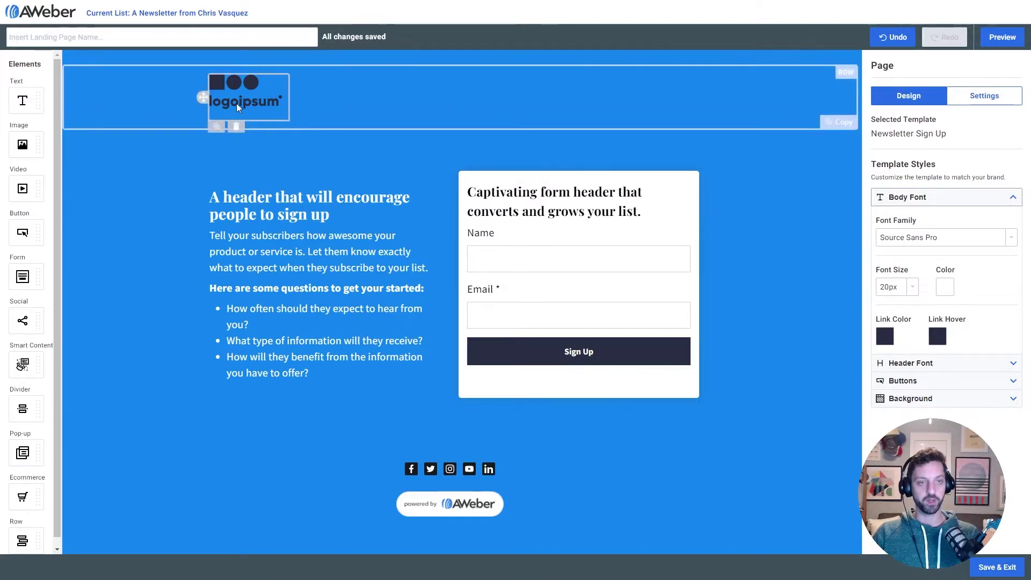
Replace the logo image in the top row with a text element reading "Major Scales.".
left_click(246, 89)
left_click(237, 127)
left_click_drag(21, 98, 244, 96)
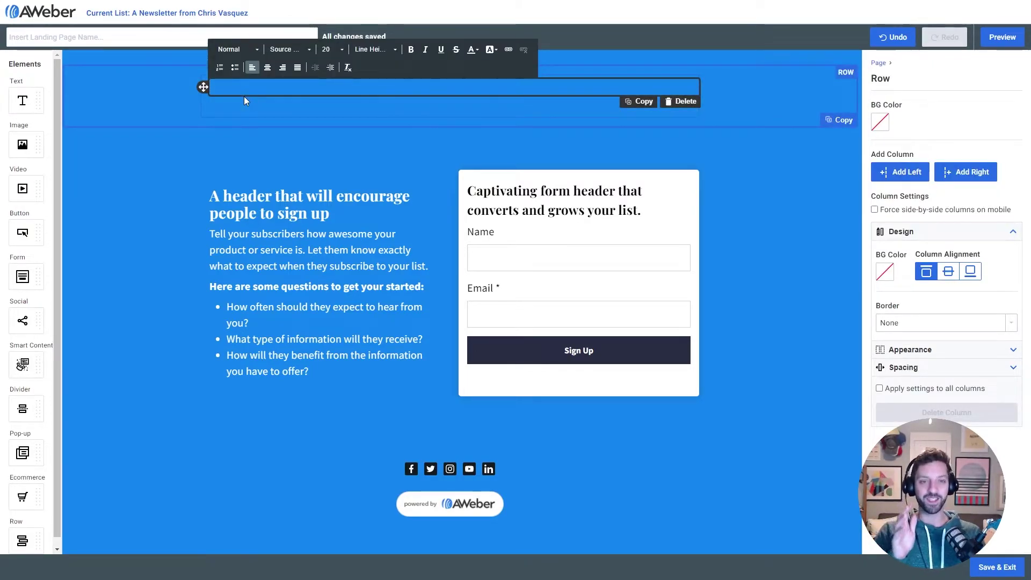
type("Majo")
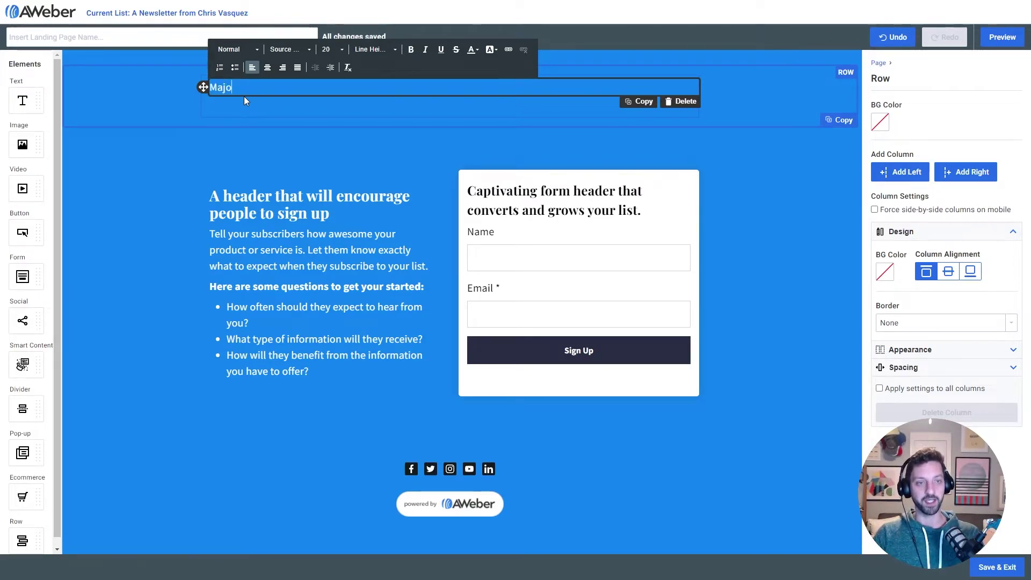
type("r Scales.")
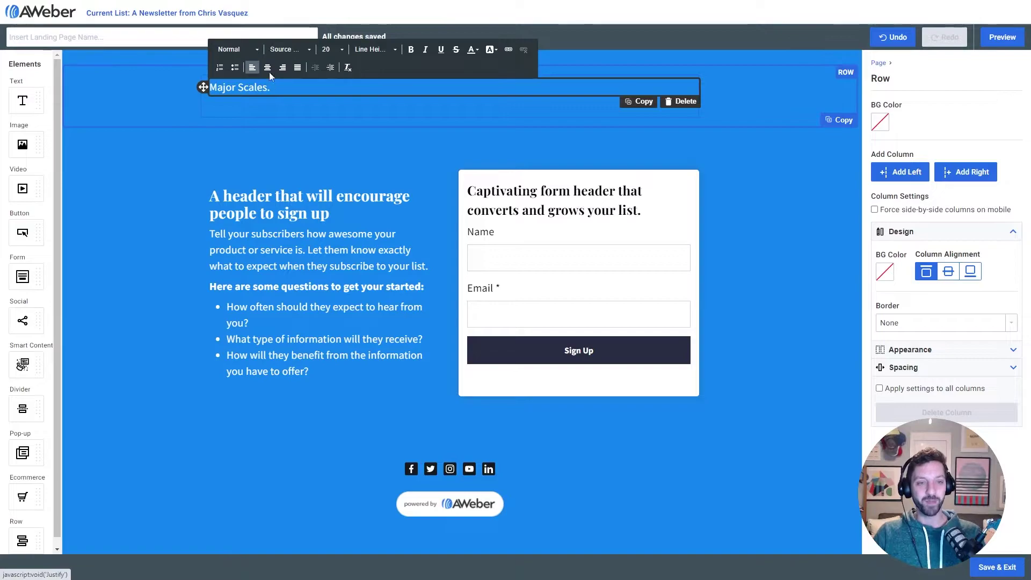
Format the "Major Scales." text in bold Montserrat at size 32.
left_click(293, 53)
scroll(301, 107, "down", 3)
left_click(301, 107)
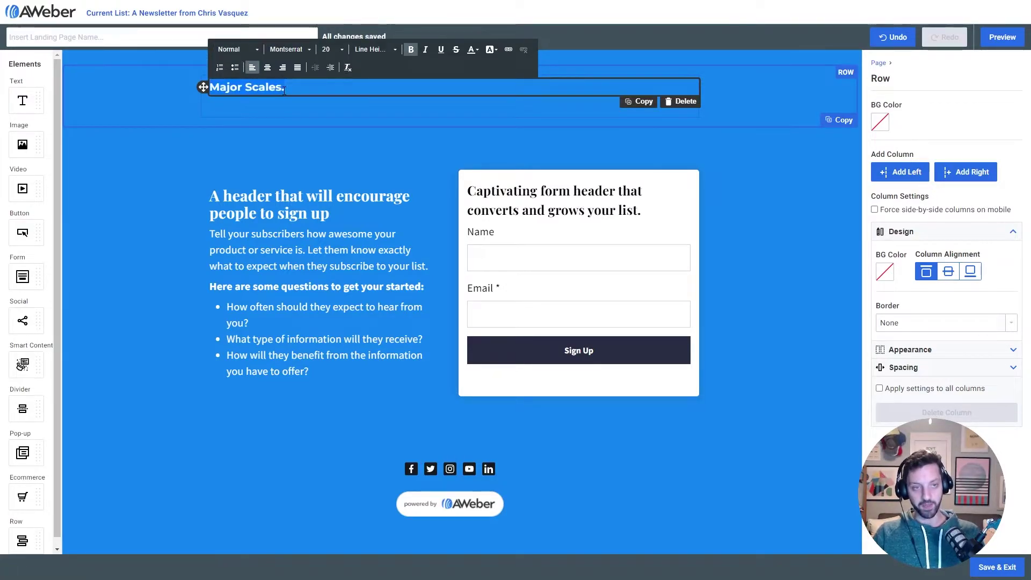
left_click(331, 49)
scroll(333, 92, "down", 3)
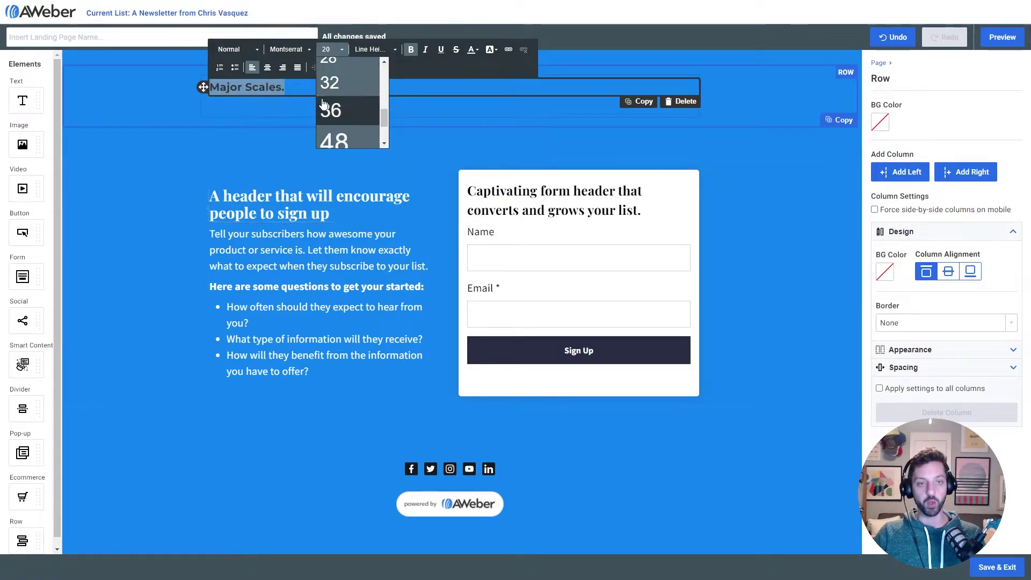
left_click(340, 93)
left_click(349, 89)
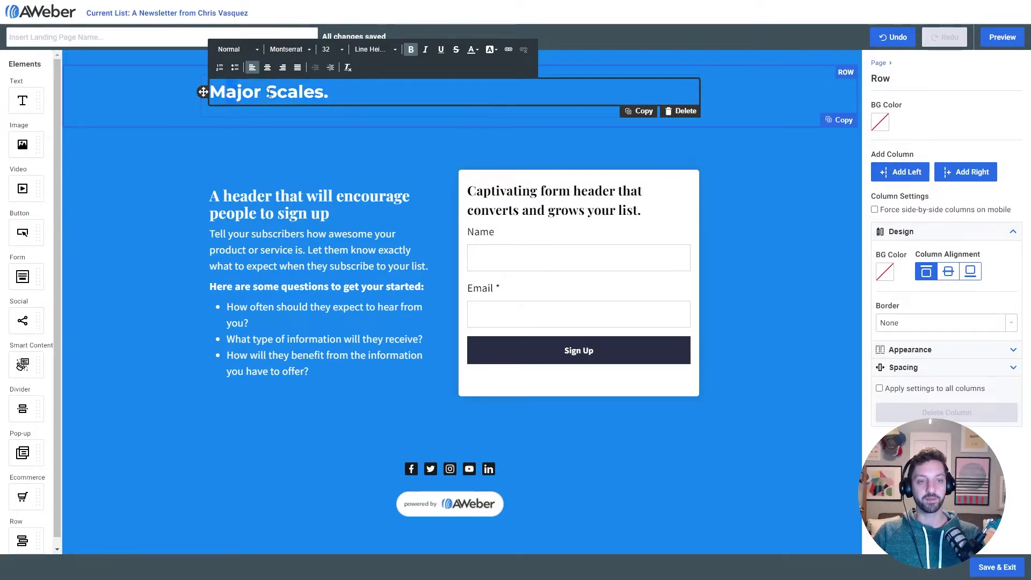
Color alternate letters of the "Major Scales." text black, leaving the others white.
left_click_drag(229, 81, 302, 94)
left_click(471, 49)
left_click(471, 49)
left_click(489, 225)
left_click(471, 48)
left_click(471, 49)
left_click(471, 48)
left_click(378, 155)
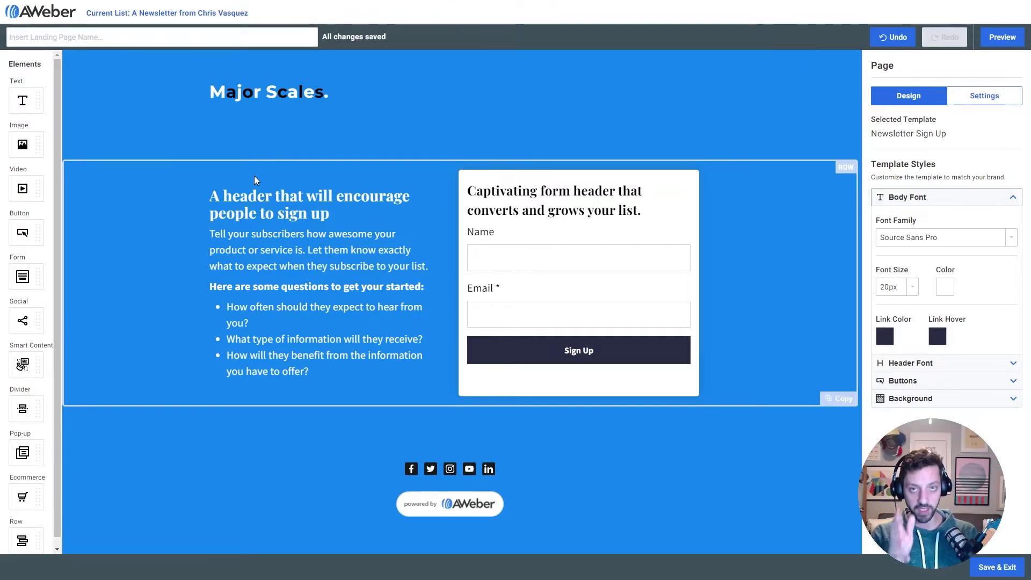
Replace the main header beside the form with "Have 5 minutes a day & want to learn to play piano?".
triple_click(331, 203)
type("Have 5 minutes a day & want to learn to play piano?")
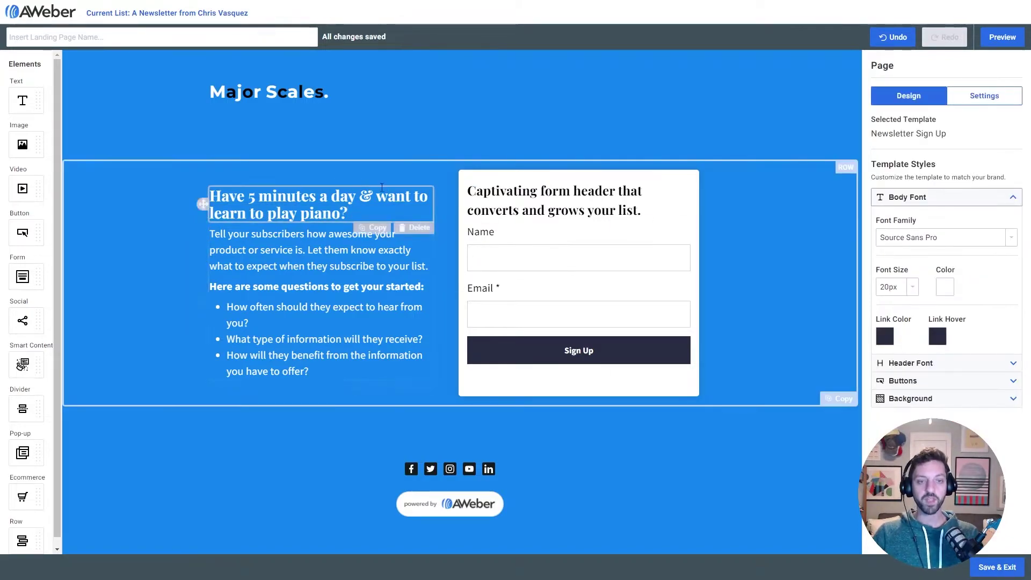
key("Escape")
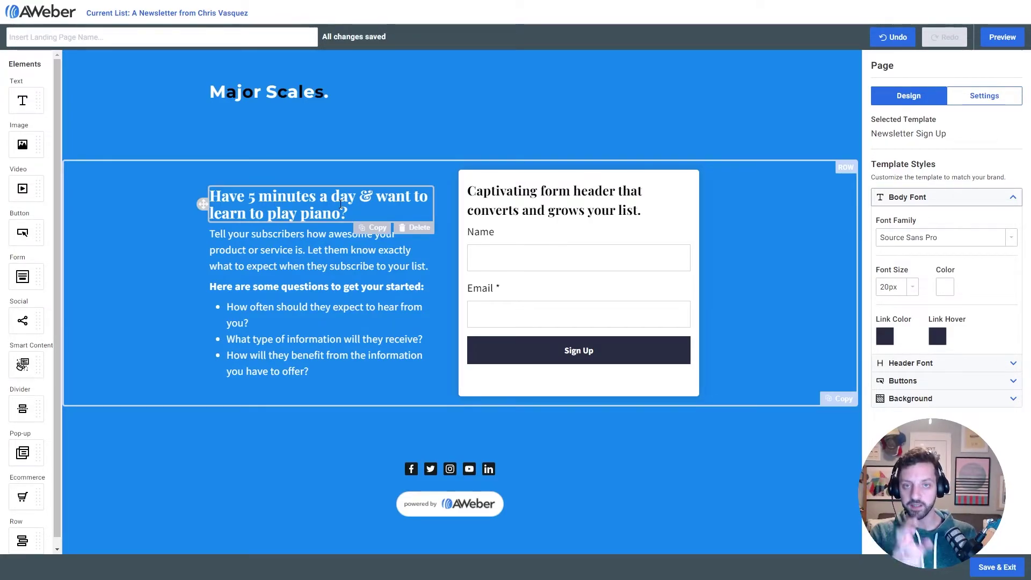
Replace the intro paragraph with "Join a community of budding musicians by signing up for the Major Scales newsletter to learn to play piano one day at a time.".
triple_click(238, 255)
key("BackSpace")
type("Join a community of budding musicians by signing up for the Major Scales newsletter to learn to play piano one day at a time.")
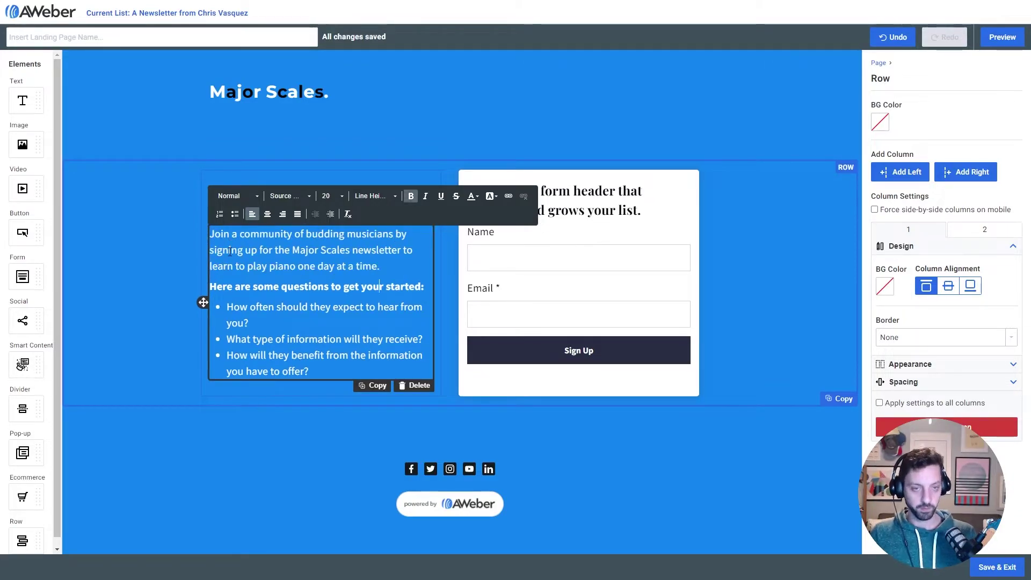
Change the bold line above the bullet list to "Every week I'll send you:".
key("Down")
key("End")
key("Left")
key("shift+Home")
type("Every week I'll send you")
Replace the bullets with "Simple sheet music to help you build skills.", "Tips from piano teachers and players." and "Piano pieces to inspire you.".
key("Down")
key("Home")
key("ctrl+shift+End")
type("Simple sheet music to help you build skills.")
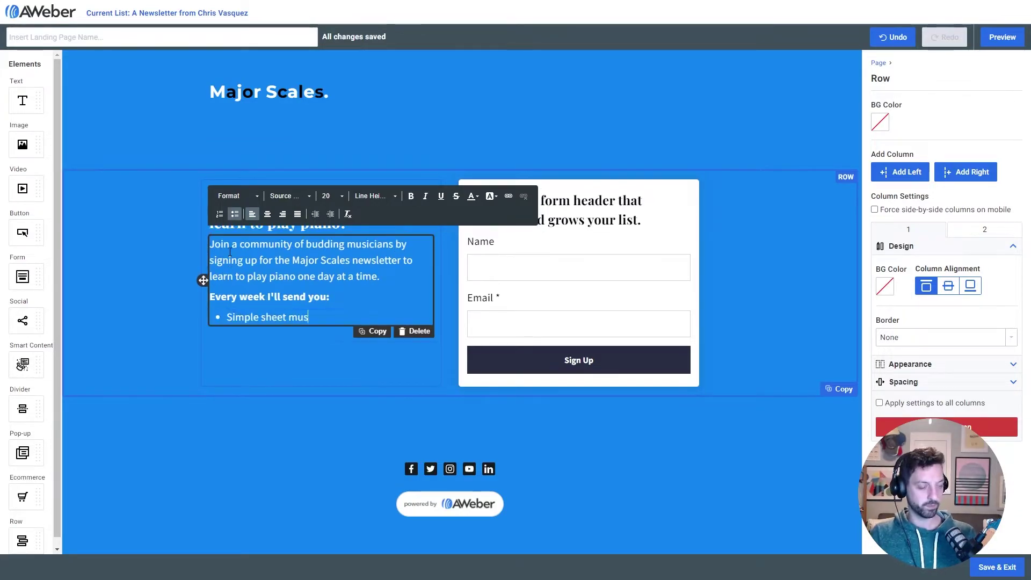
key("Return")
type("Tips from piano teachers and players.")
key("Return")
type("Interesting music")
key("ctrl+BackSpace")
key("ctrl+BackSpace")
type("Piano pieces to inspire you.")
left_click(253, 141)
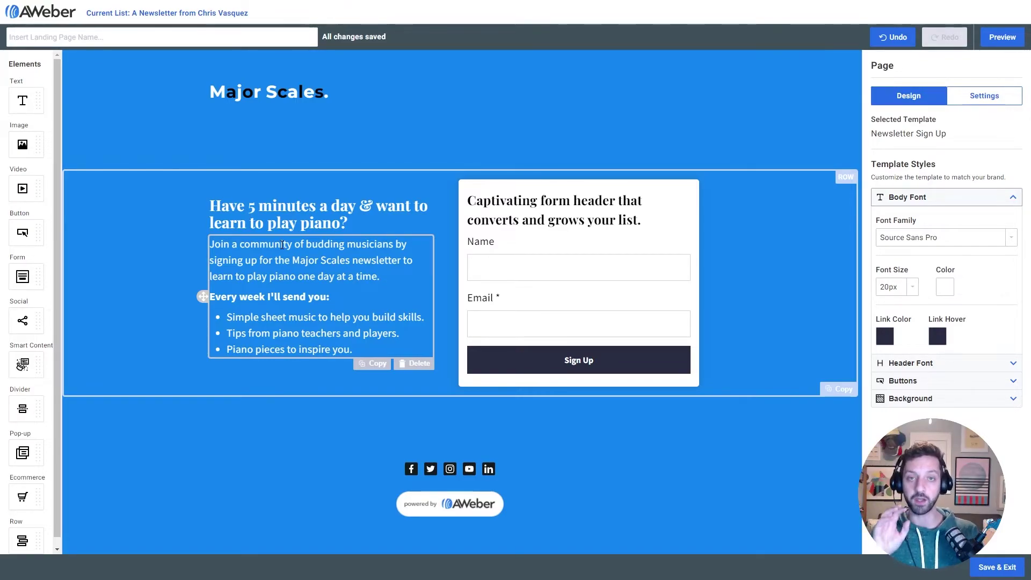
Replace the form header with "Sign up and you'll get the first lesson right away.".
triple_click(554, 215)
type("Sign up and you'll get the first lesson right away.")
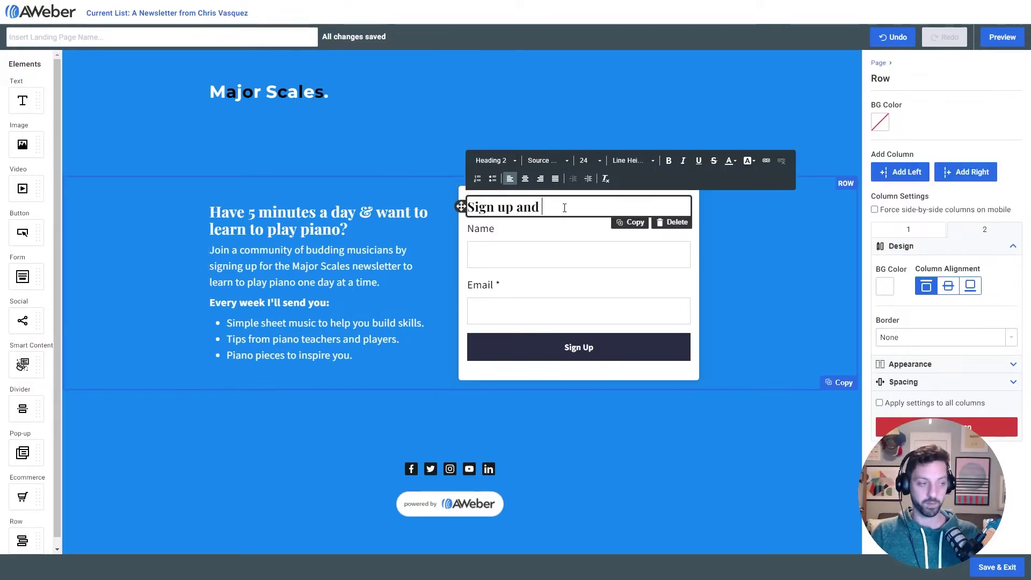
left_click(754, 139)
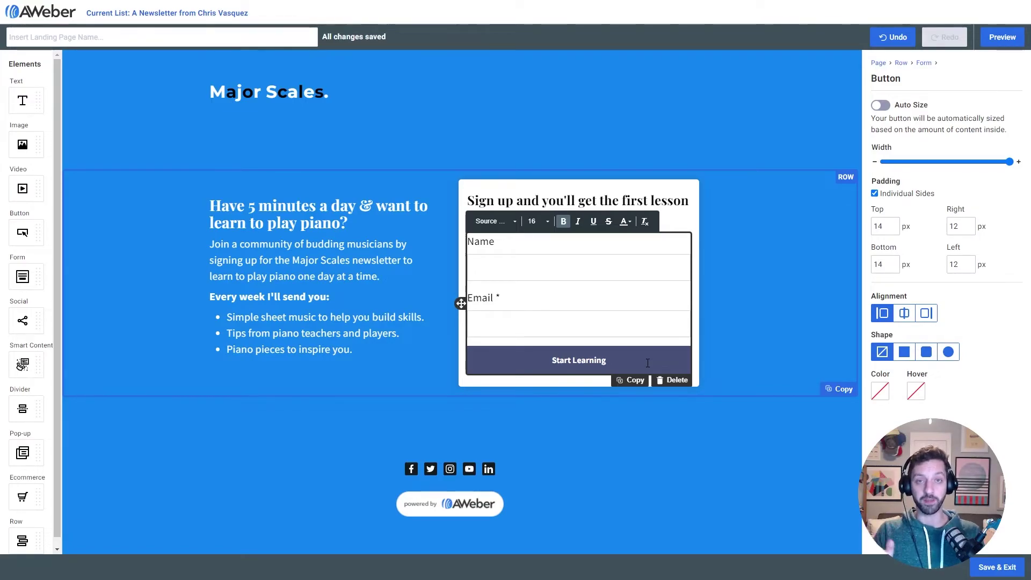
Set the font size of the "Start Learning" button text to 20 and deselect the button.
left_click_drag(647, 363, 552, 361)
left_click(544, 222)
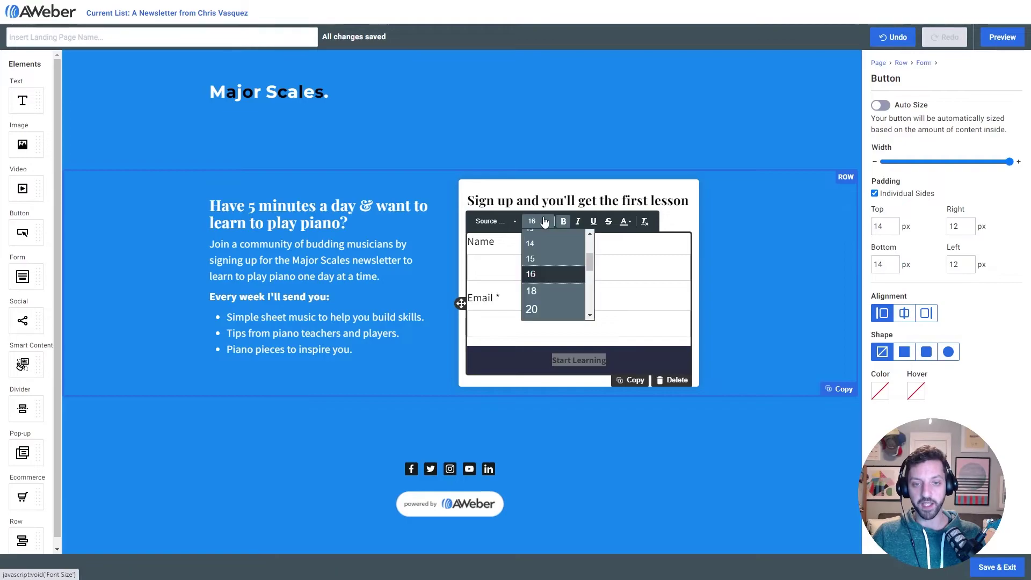
left_click(559, 306)
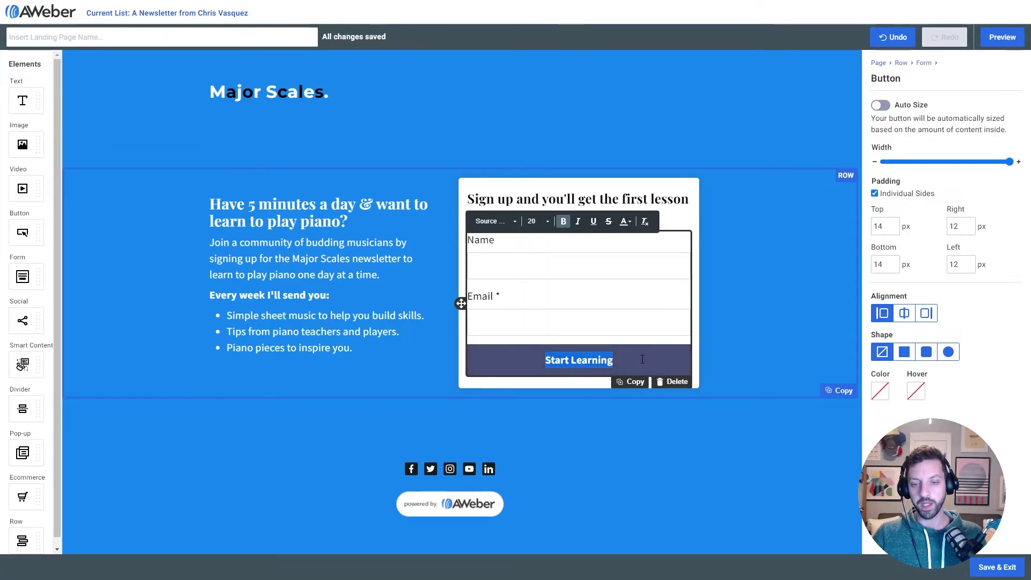
key("Right")
left_click(753, 374)
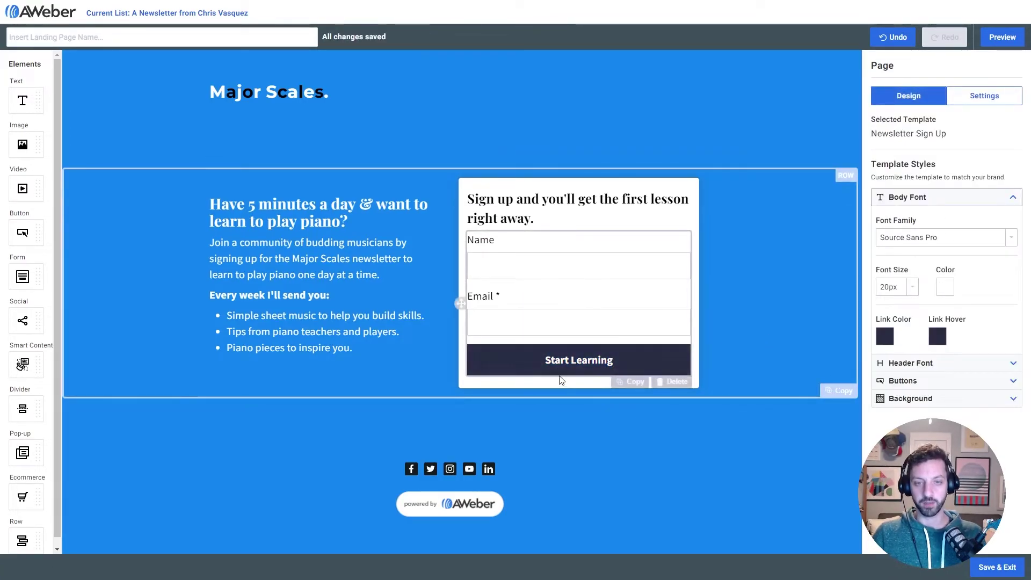
Preview the landing page and return to the editor.
left_click(1003, 37)
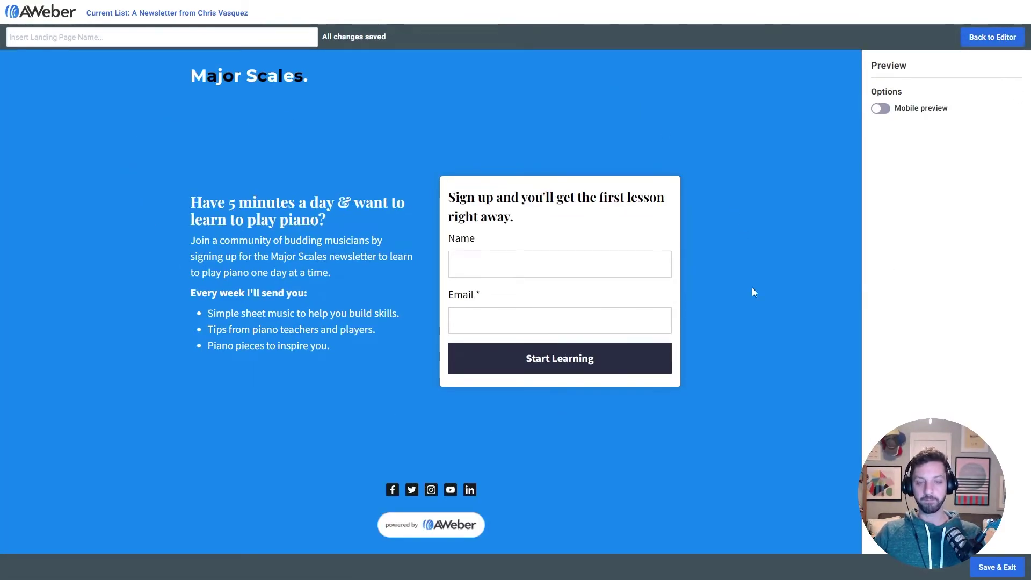
left_click(993, 37)
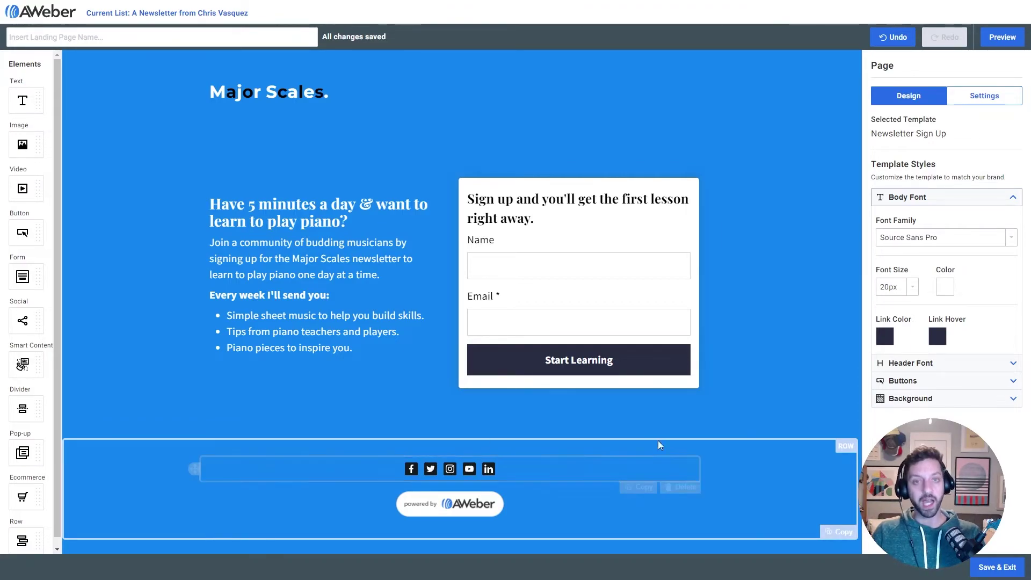
Delete the social media icons and the remaining empty element above the AWeber badge in the footer row.
left_click(687, 489)
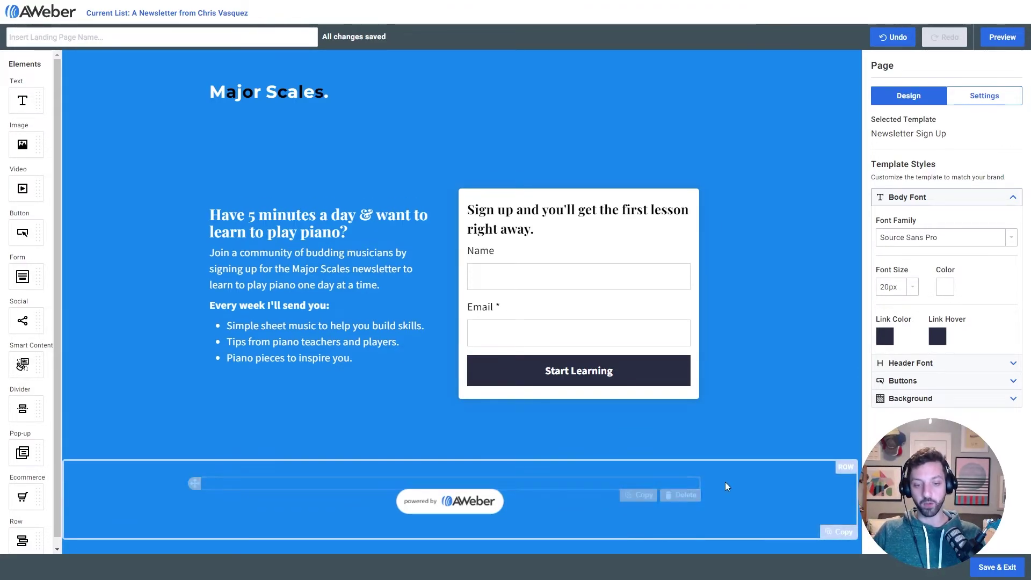
left_click(681, 494)
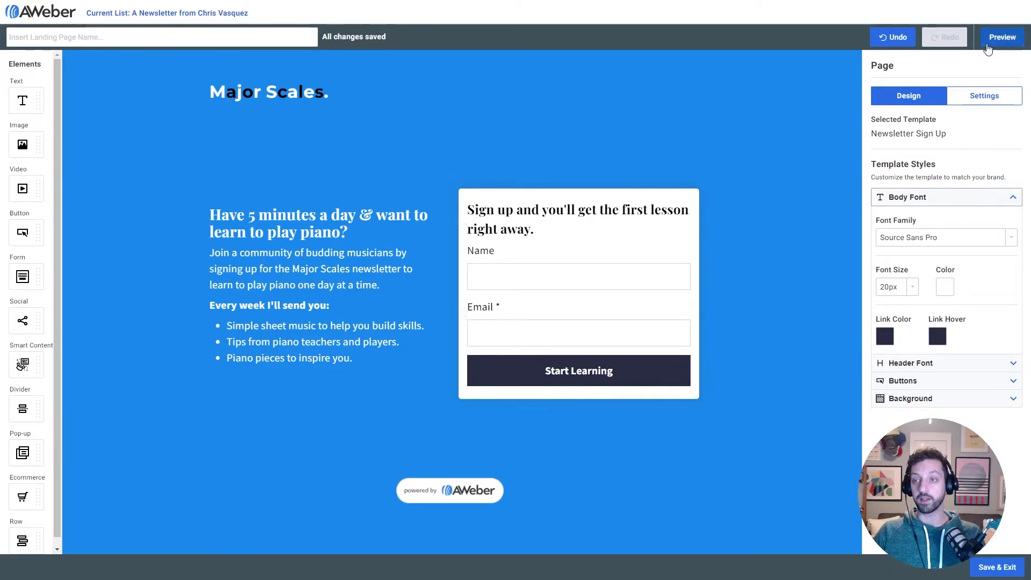
Set the landing page's custom page path to "major-scales" on the AWeber domain.
left_click(978, 106)
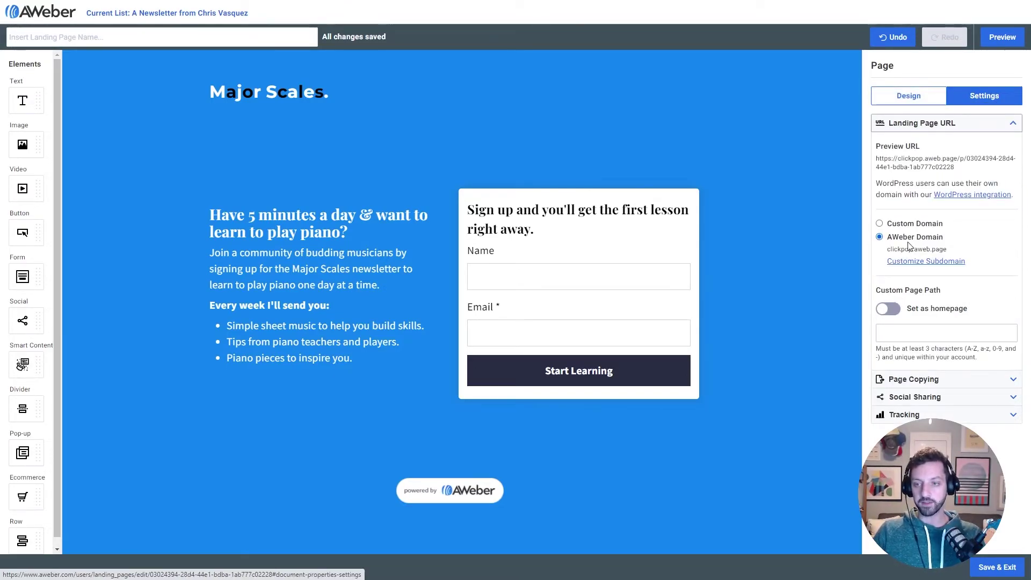
left_click(918, 334)
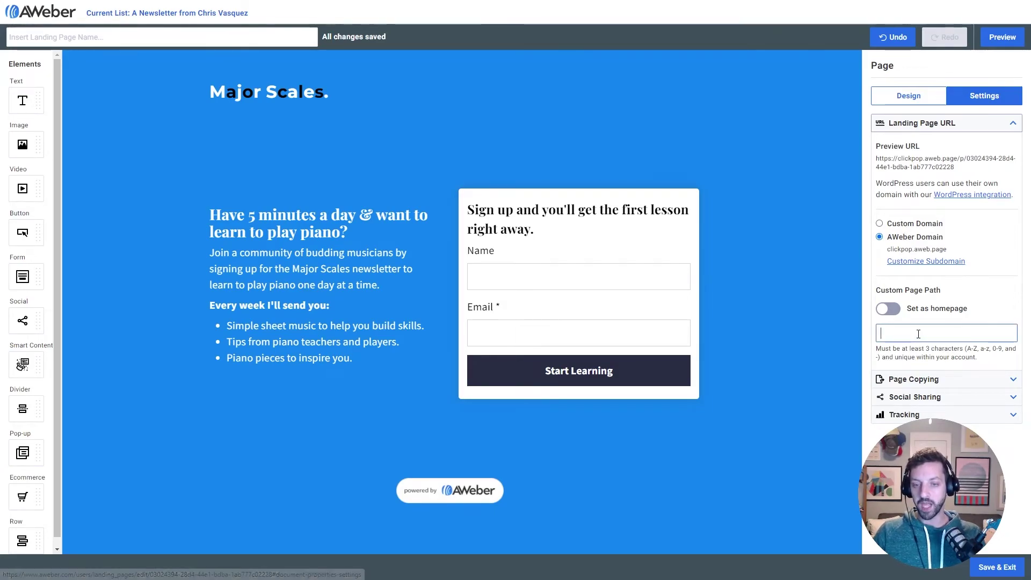
type("major-scales")
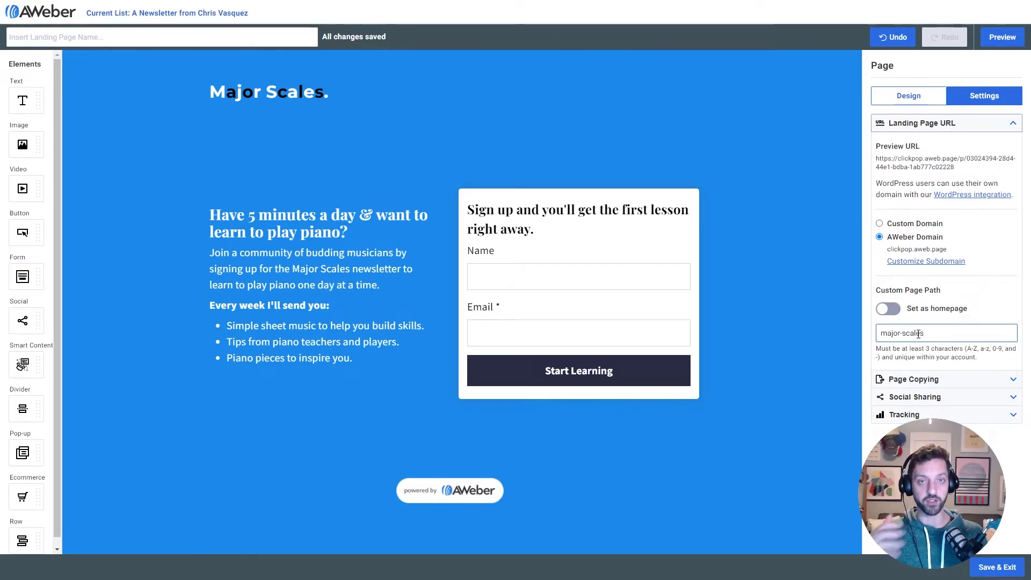
Set the social sharing page title to "Learn piano in 5 minutes a day." and description to "The Major Scales newsletter gives free, quick piano lessons.".
left_click(916, 400)
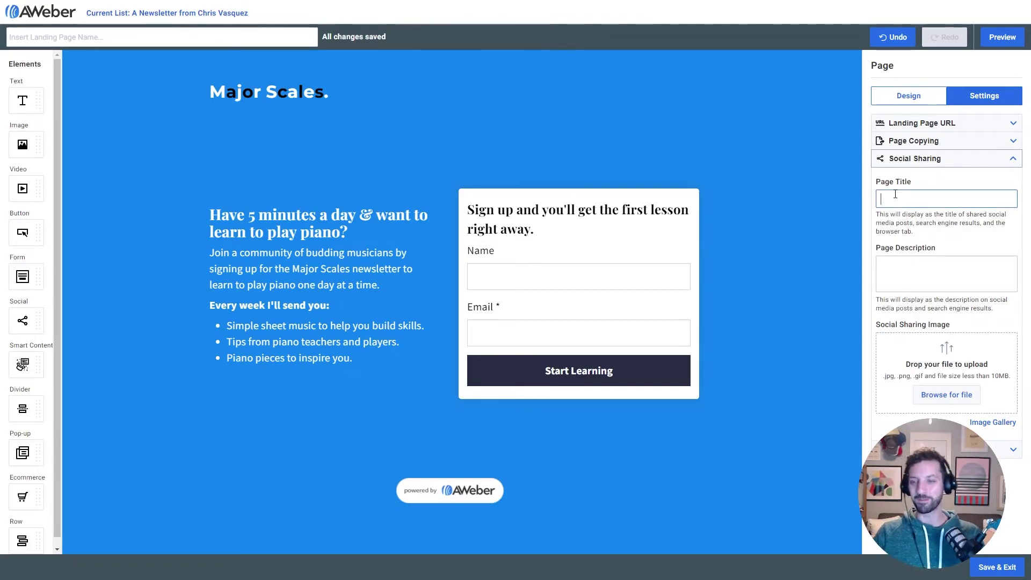
type("Learn Piano in 5 minutes a day.")
left_click(940, 266)
type("The Major Scales newsletter gives free, quick piano lessons.")
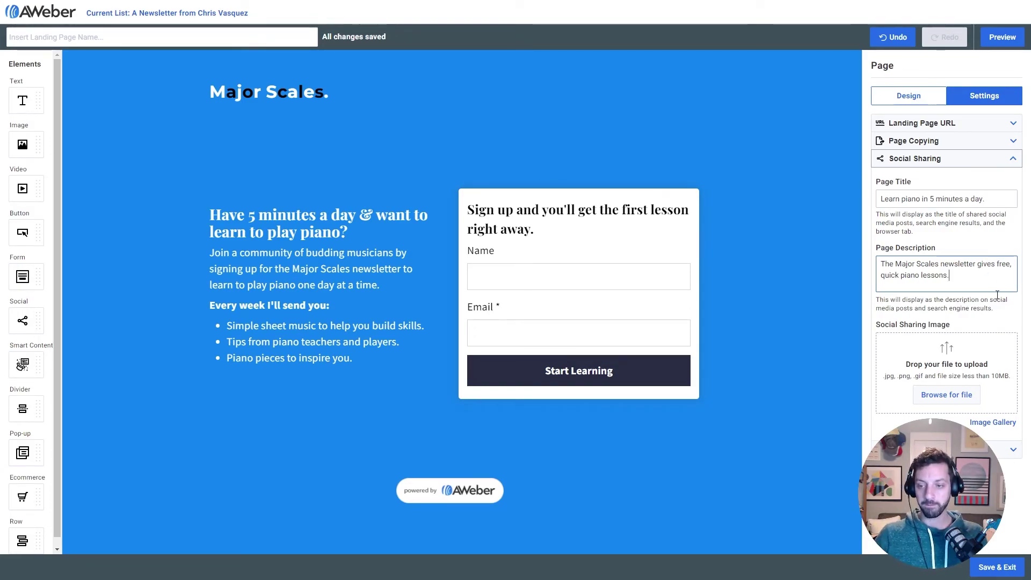
Set the social sharing image to the stock photo of close-up white piano keys, searching the image gallery for "piano".
left_click(991, 426)
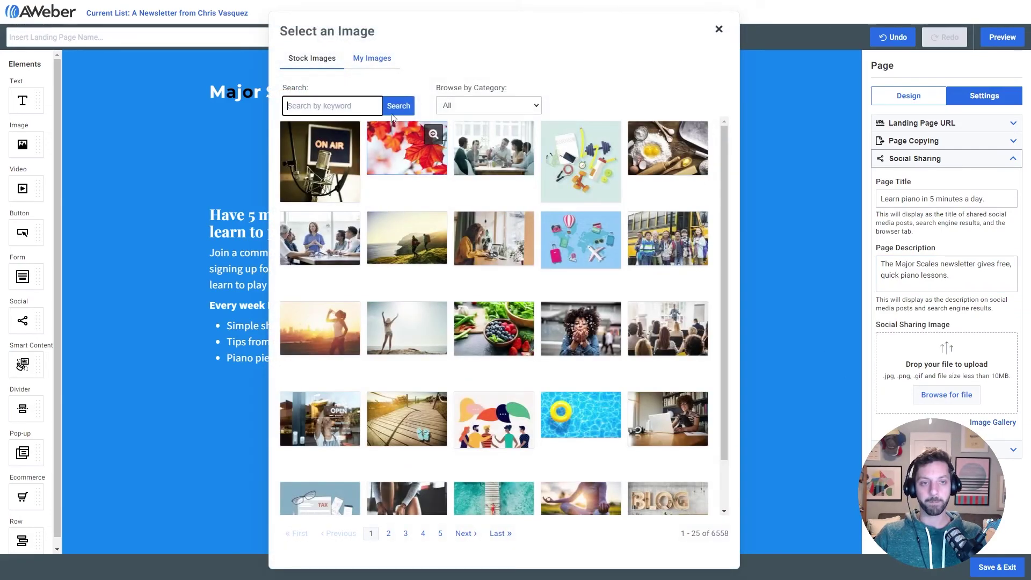
type("piano")
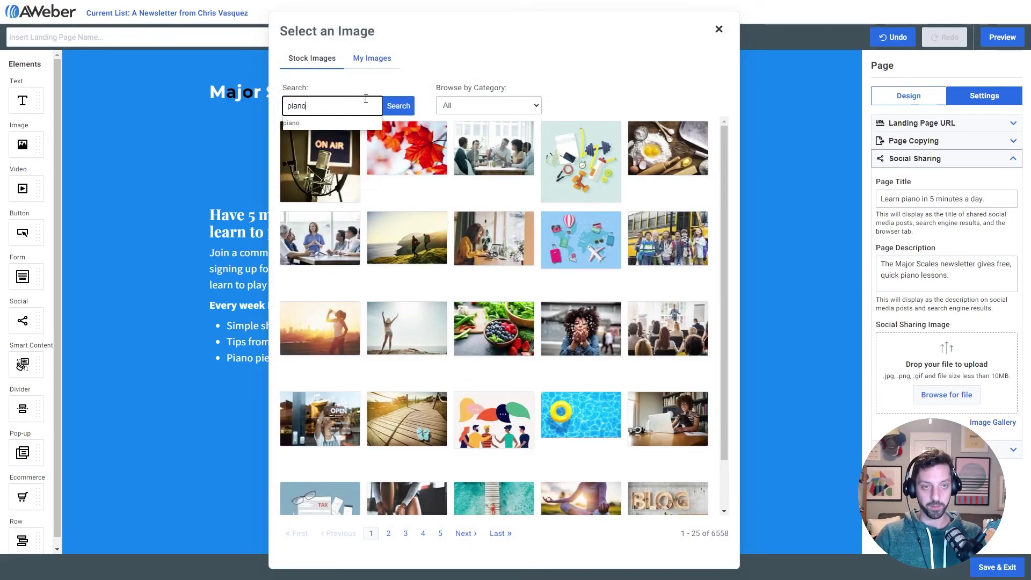
key("Return")
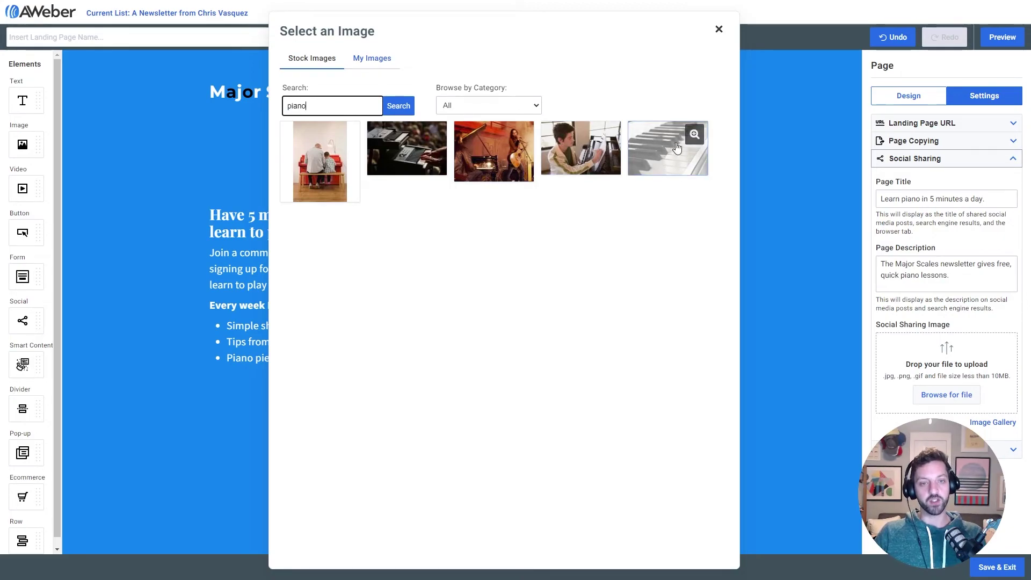
left_click(656, 161)
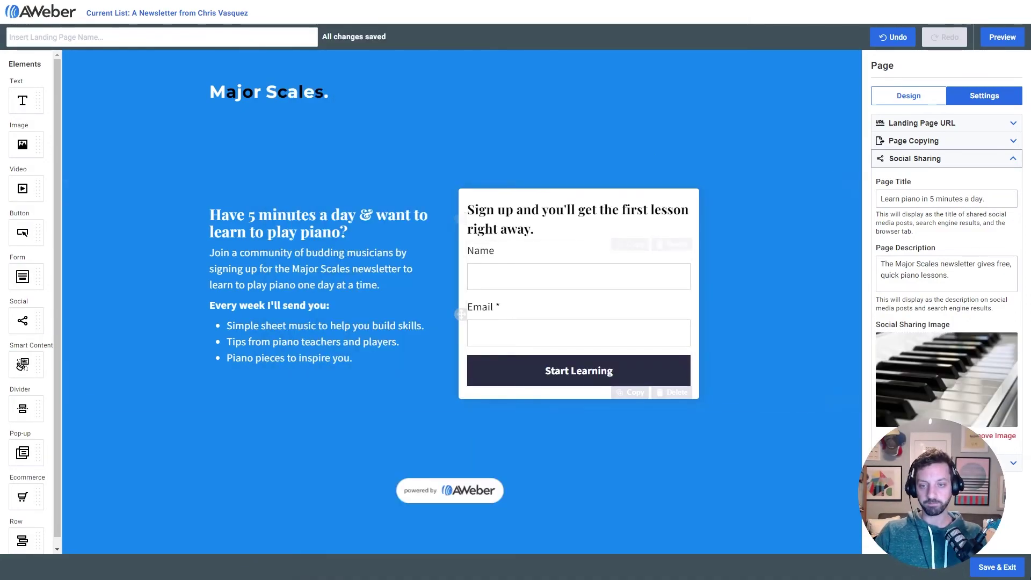
Name the landing page "Major Scales" and save it, exiting the editor.
left_click(122, 39)
type("Major Scales")
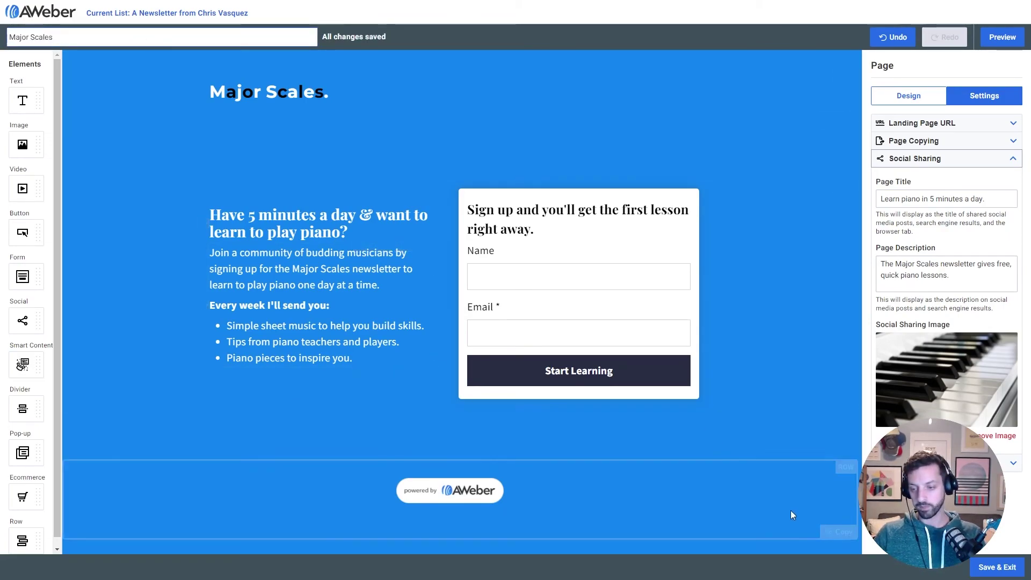
left_click(987, 561)
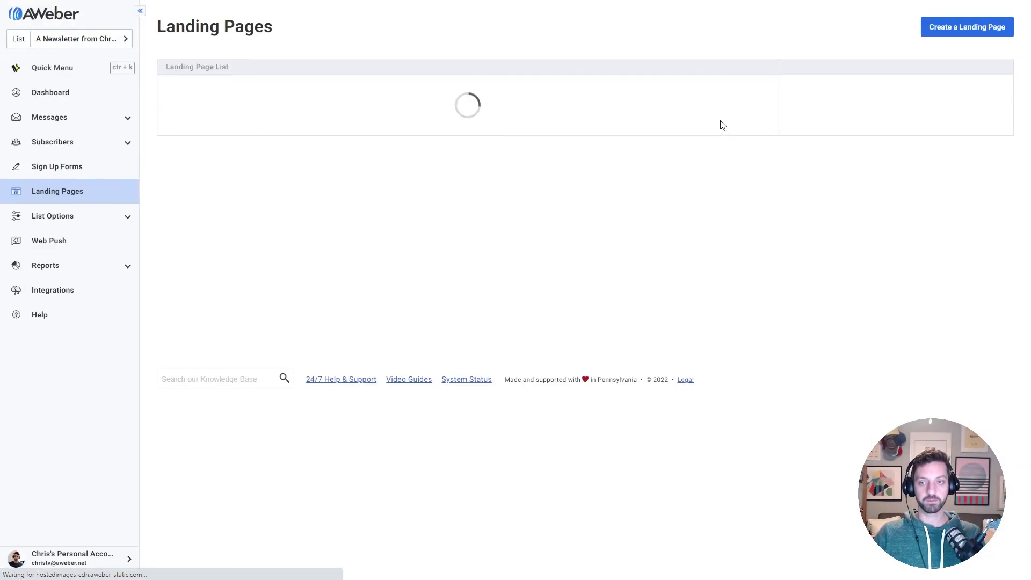
Publish the Major Scales landing page and dismiss the sharing dialog without posting it to social media.
left_click(745, 102)
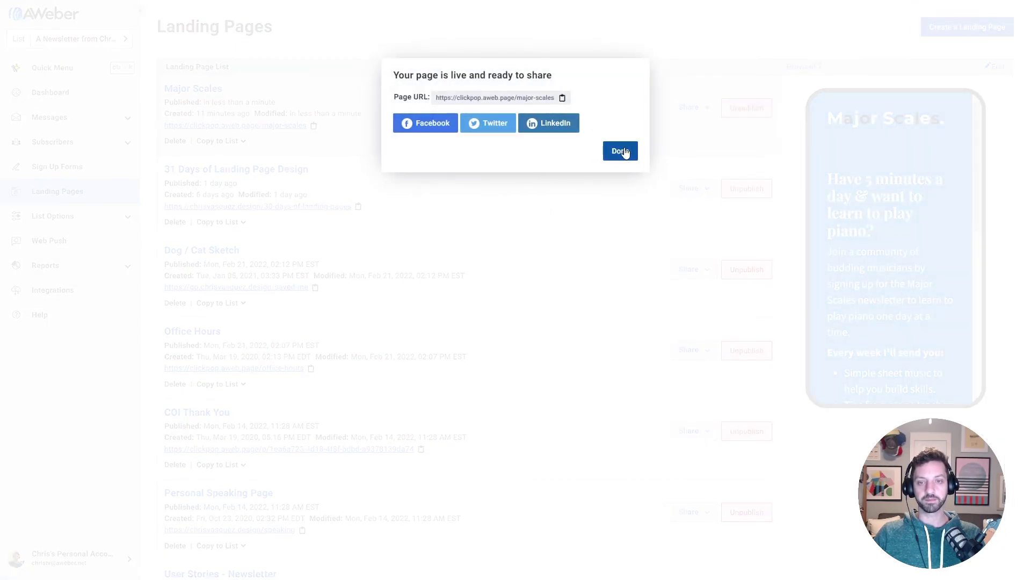
left_click(620, 151)
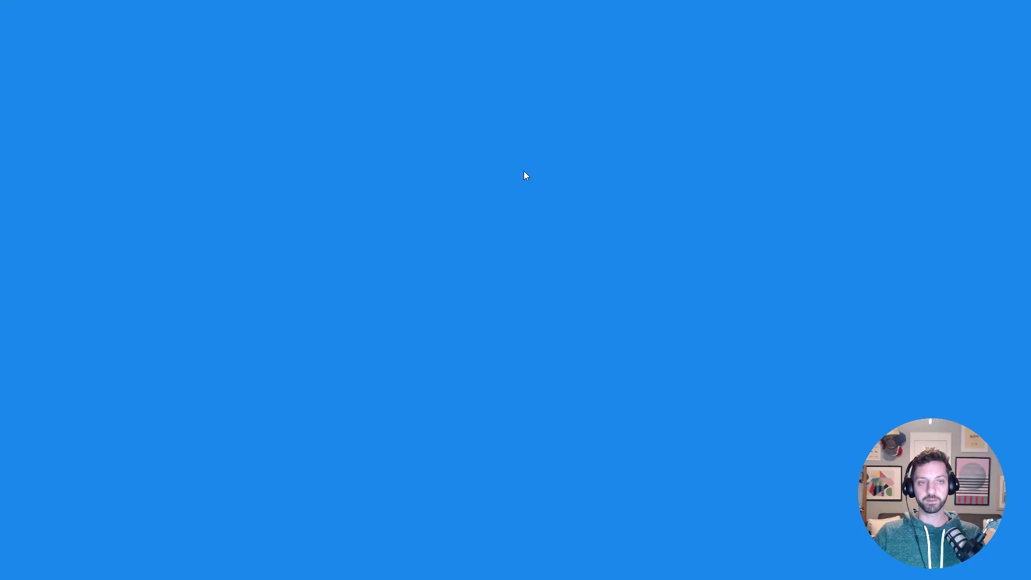